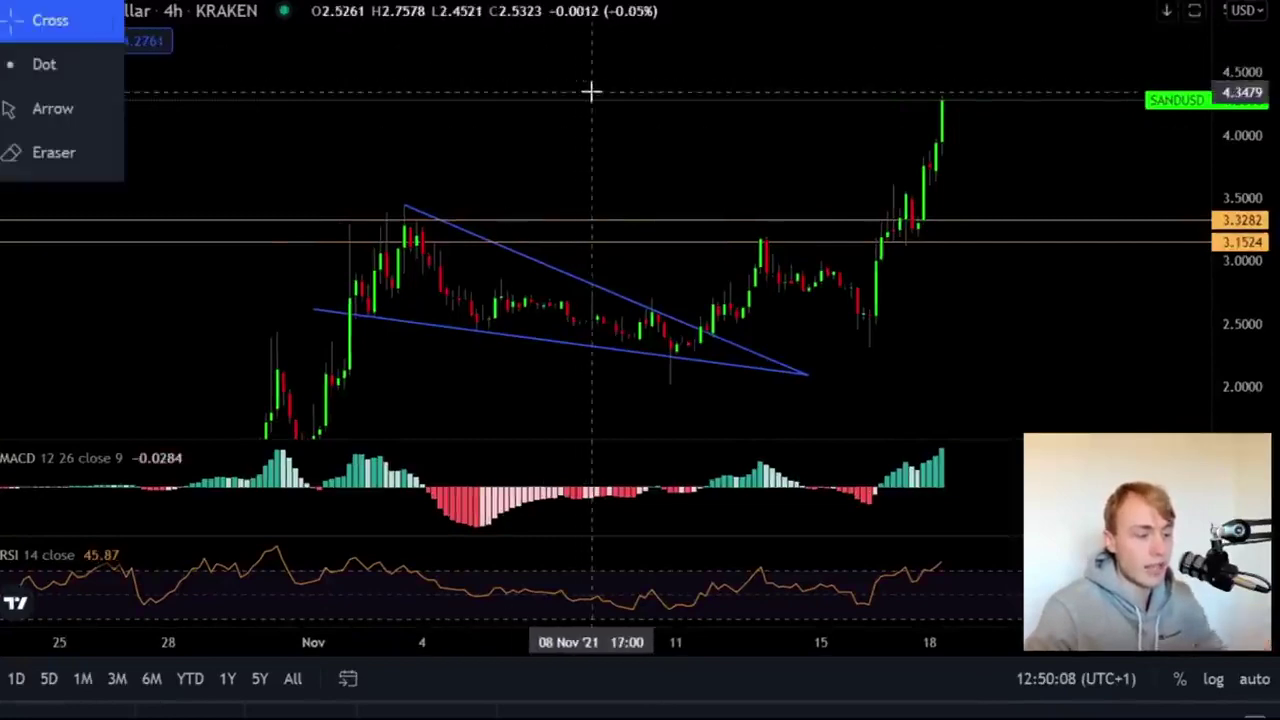
# - Switch from the 4-hour SAND/USD chart to the daily chart and examine the November rally
pyautogui.moveTo(591, 91); pyautogui.dragTo(580, 43)
pyautogui.moveTo(790, 126)
pyautogui.mouseDown()
pyautogui.moveTo(689, 120)
pyautogui.moveTo(1120, 166)
pyautogui.moveTo(751, 80)
pyautogui.mouseUp()
pyautogui.press('Delete')
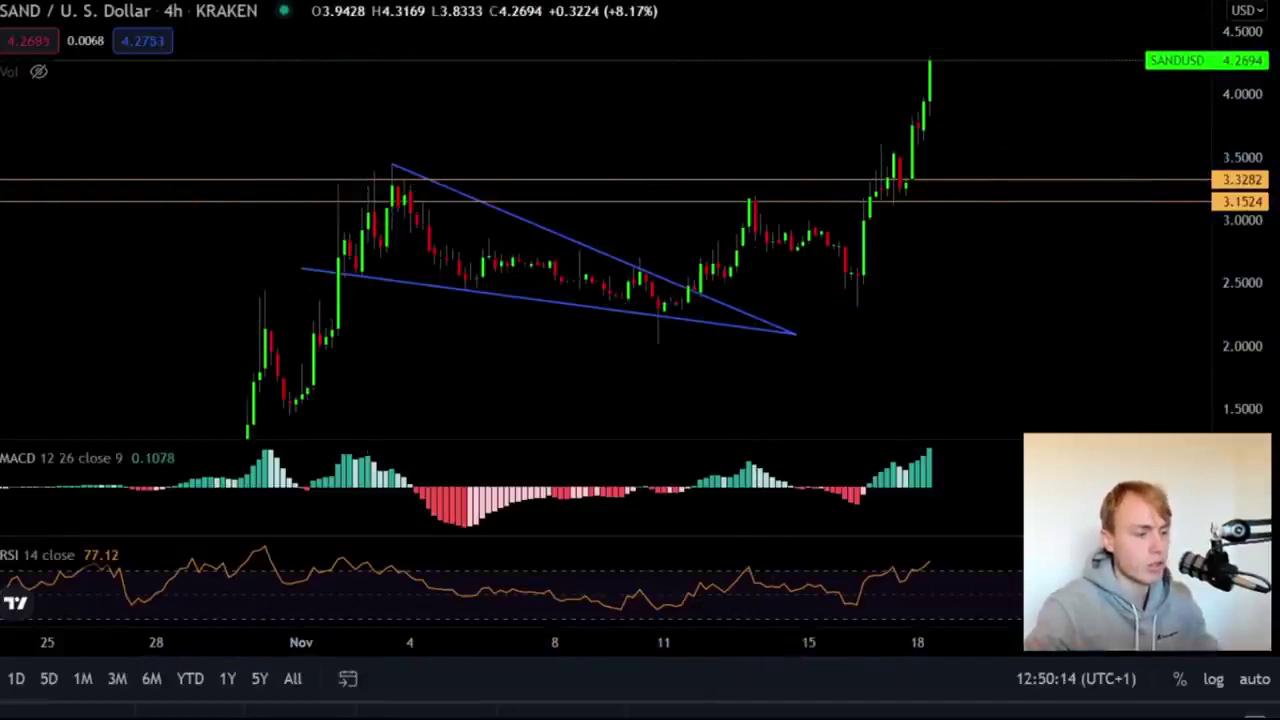
pyautogui.hotkey('ctrl', 'Tab')
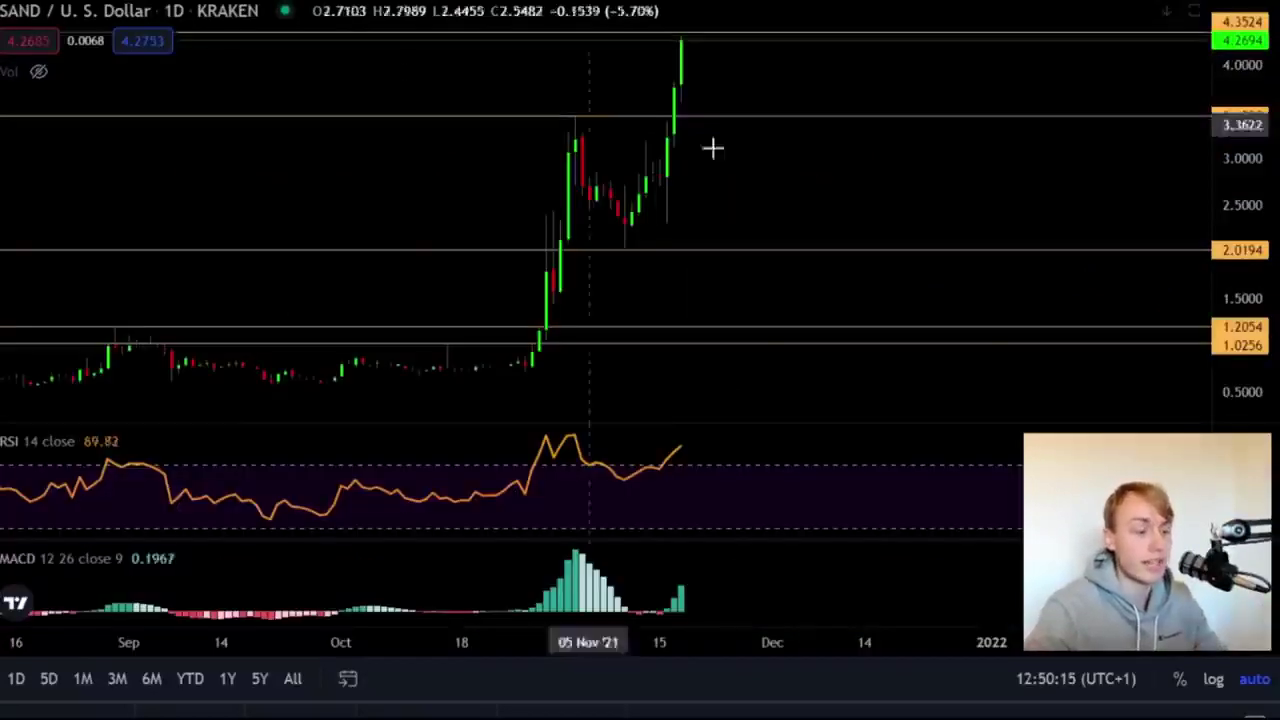
pyautogui.moveTo(793, 169); pyautogui.dragTo(826, 195)
pyautogui.press('Delete')
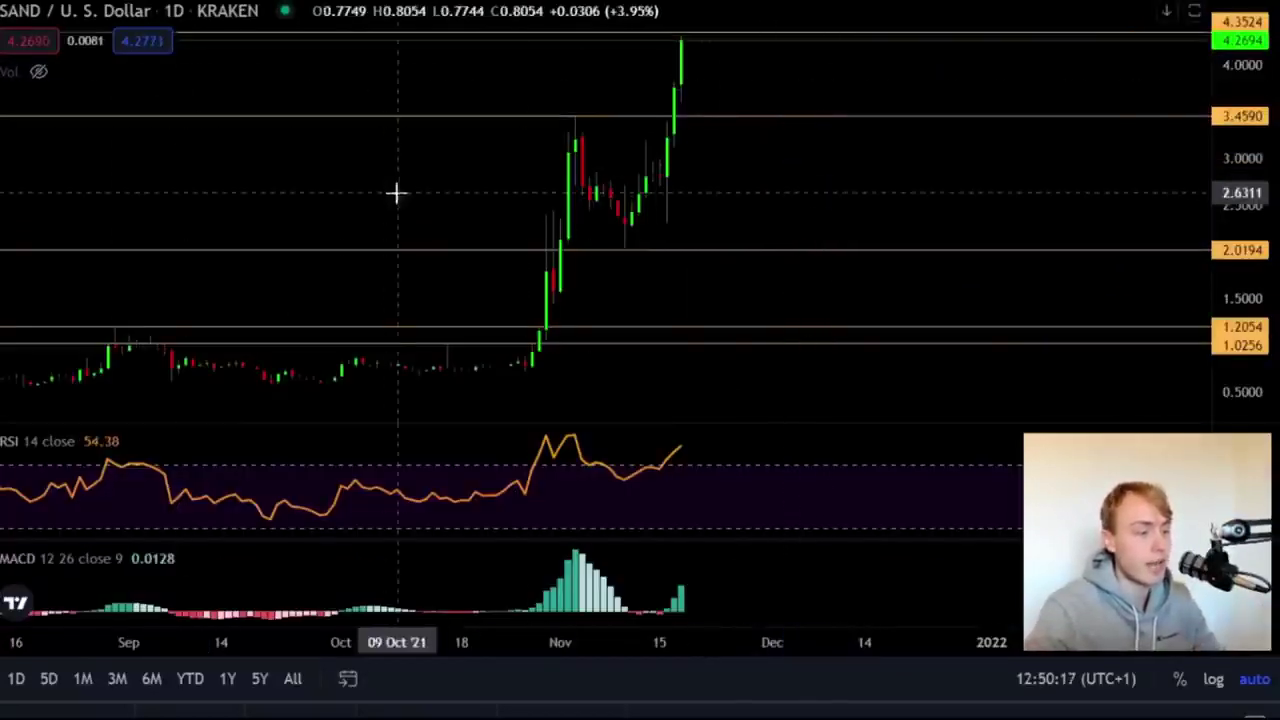
pyautogui.scroll(5, 394, 194)
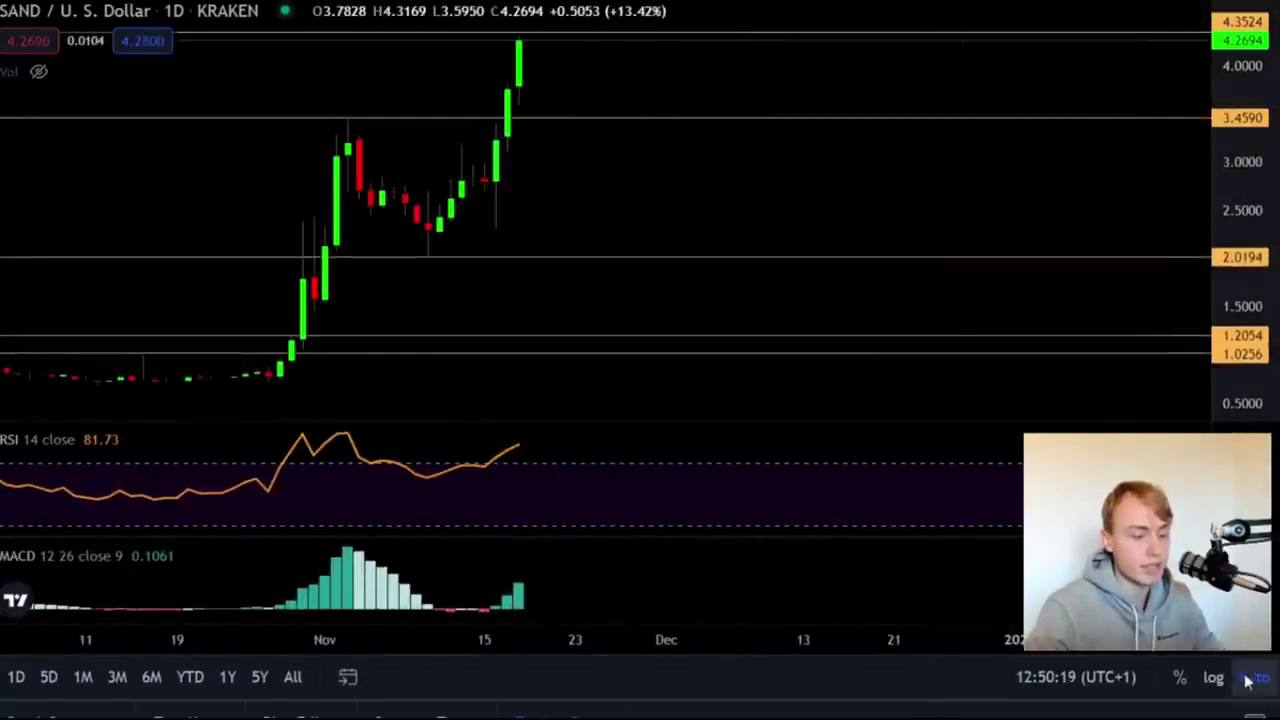
pyautogui.scroll(2, 840, 245)
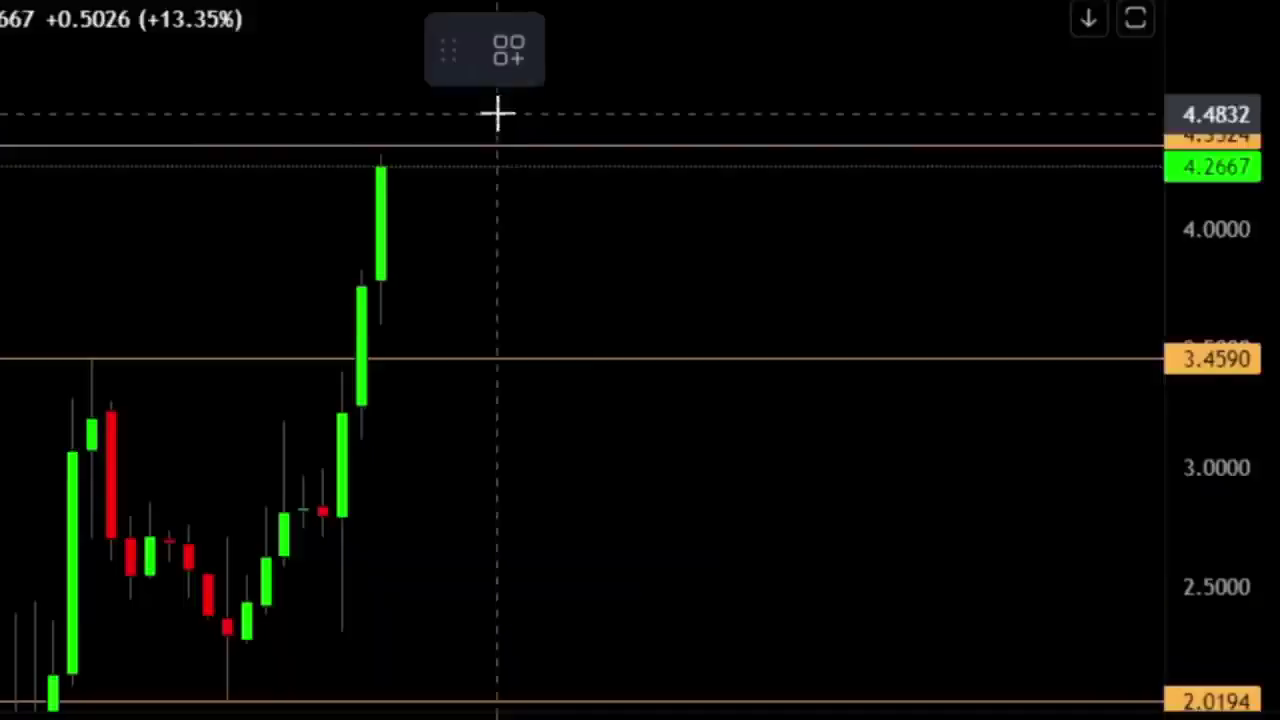
# - Circle the latest upswing and the breakout candles beneath the 3.4590 line with the brush, deleting each mark
pyautogui.moveTo(497, 114)
pyautogui.mouseDown()
pyautogui.moveTo(183, 329)
pyautogui.moveTo(326, 663)
pyautogui.moveTo(517, 194)
pyautogui.moveTo(193, 366)
pyautogui.moveTo(437, 500)
pyautogui.mouseUp()
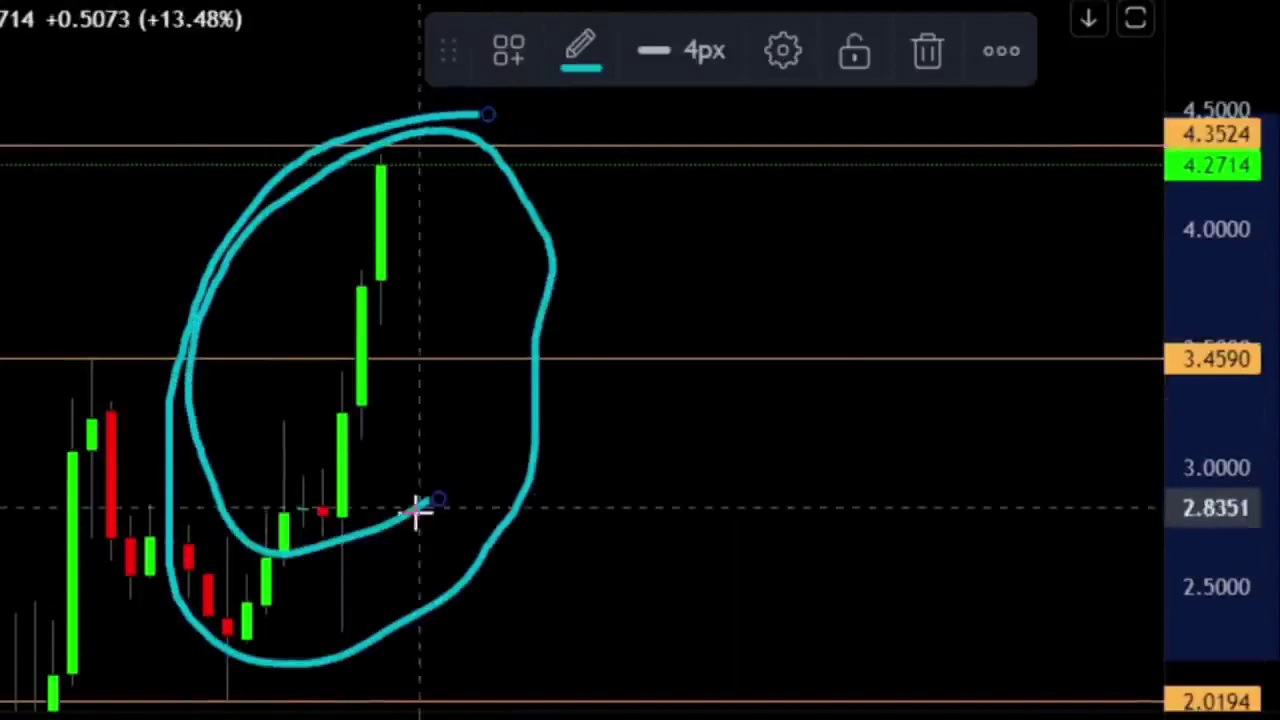
pyautogui.press('Delete')
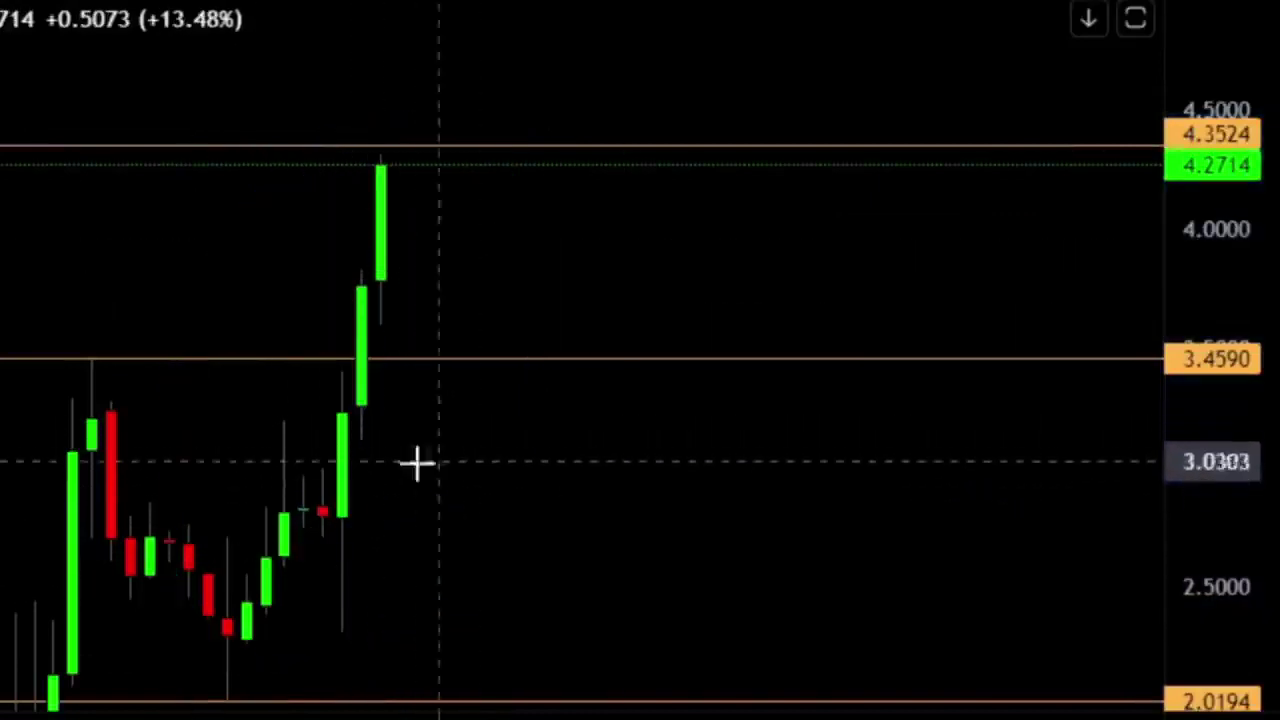
pyautogui.moveTo(284, 342); pyautogui.dragTo(372, 385)
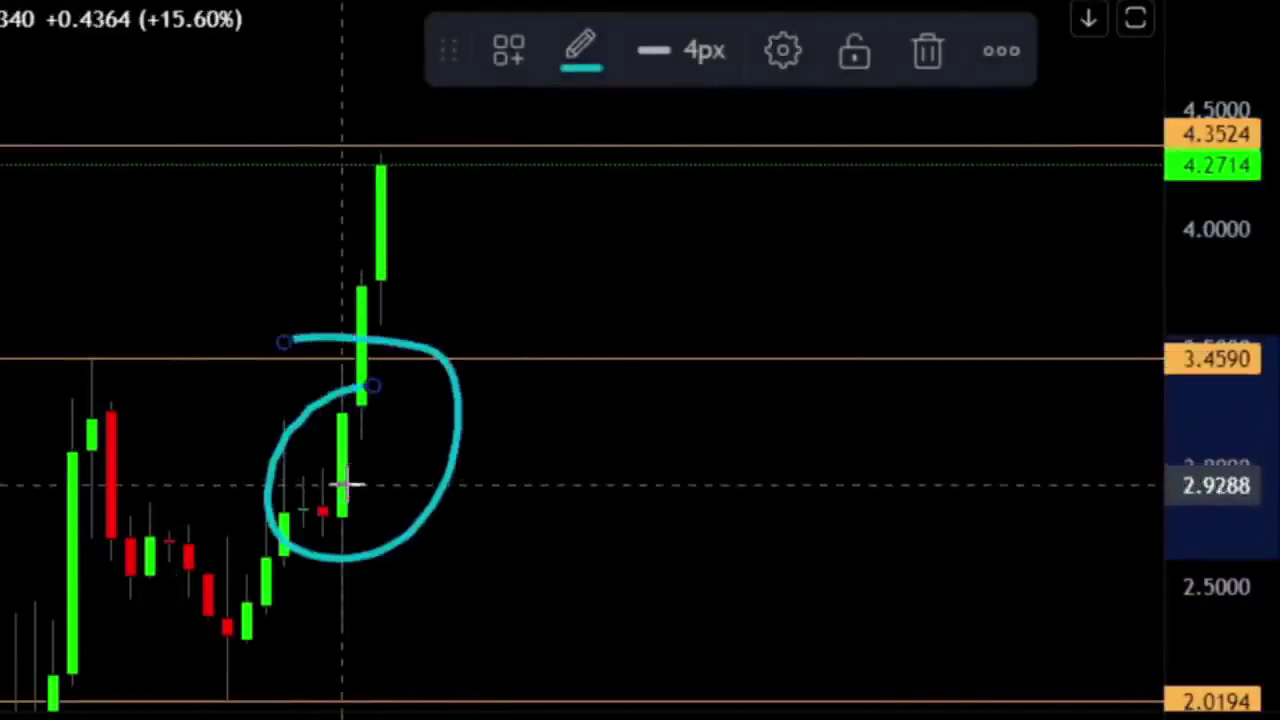
pyautogui.press('Delete')
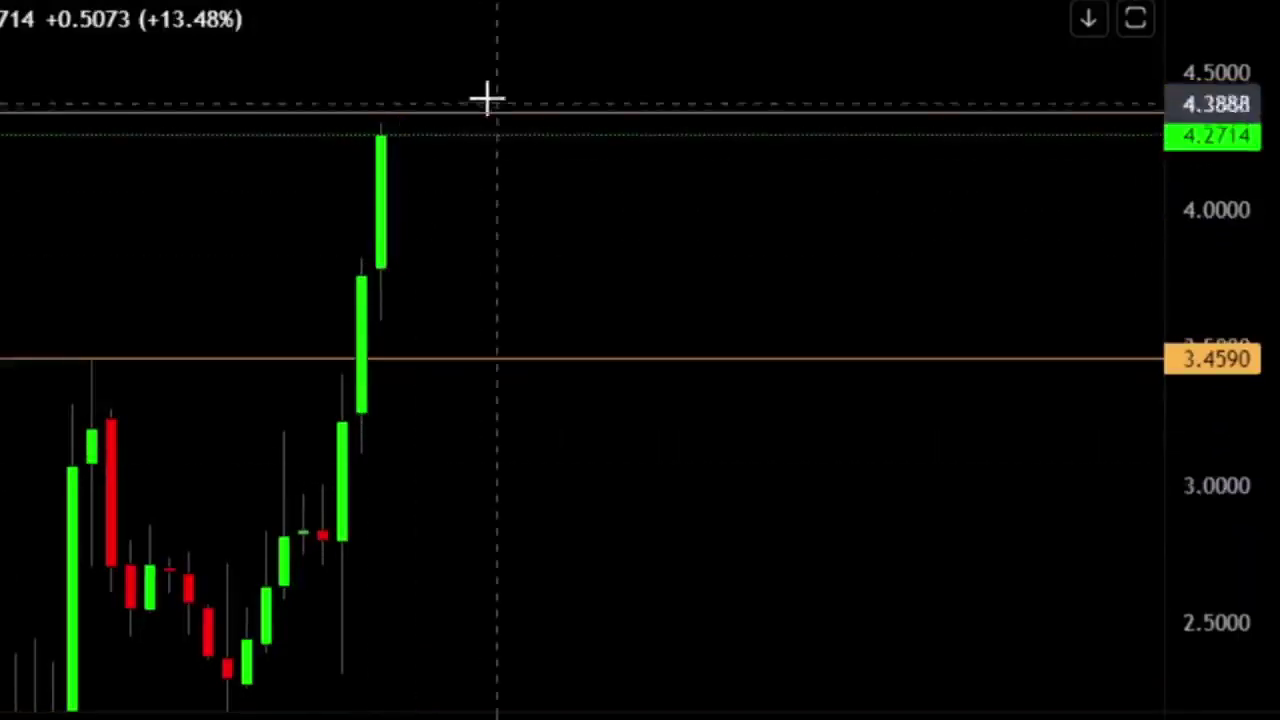
# - Circle the newest daily candle just below the 4.3524 line with the brush and delete the marks
pyautogui.moveTo(488, 97)
pyautogui.mouseDown()
pyautogui.moveTo(632, 220)
pyautogui.moveTo(457, 278)
pyautogui.mouseUp()
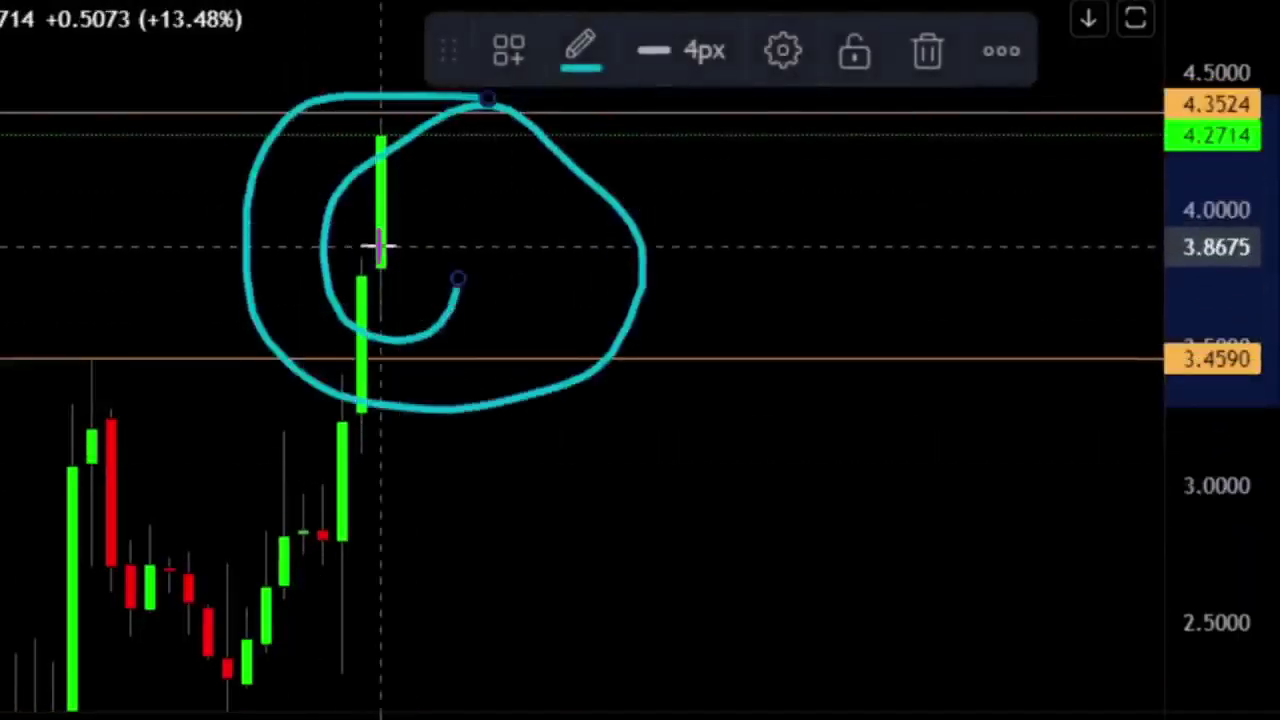
pyautogui.press('Delete')
pyautogui.moveTo(451, 114)
pyautogui.mouseDown()
pyautogui.moveTo(243, 329)
pyautogui.moveTo(448, 123)
pyautogui.moveTo(553, 152)
pyautogui.mouseUp()
pyautogui.press('Delete')
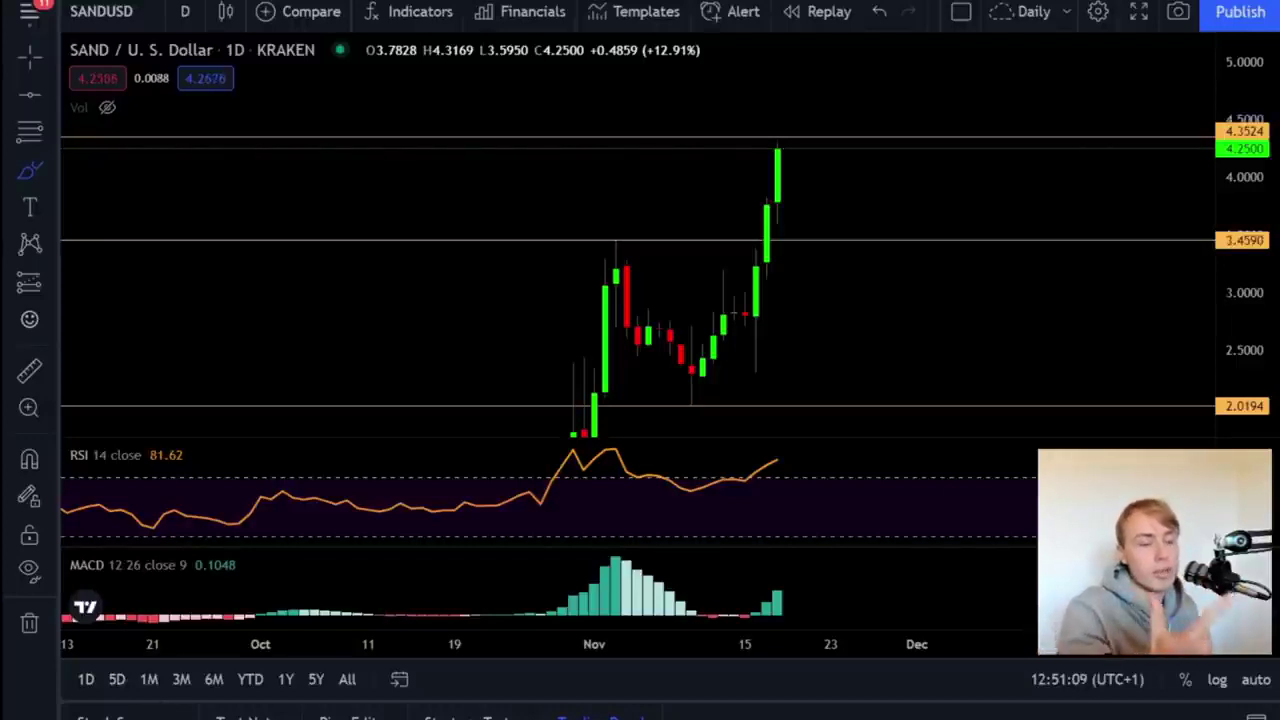
# - Draw a brush stroke beneath the most recent daily candles and undo it
pyautogui.moveTo(1245, 200); pyautogui.dragTo(1245, 211)
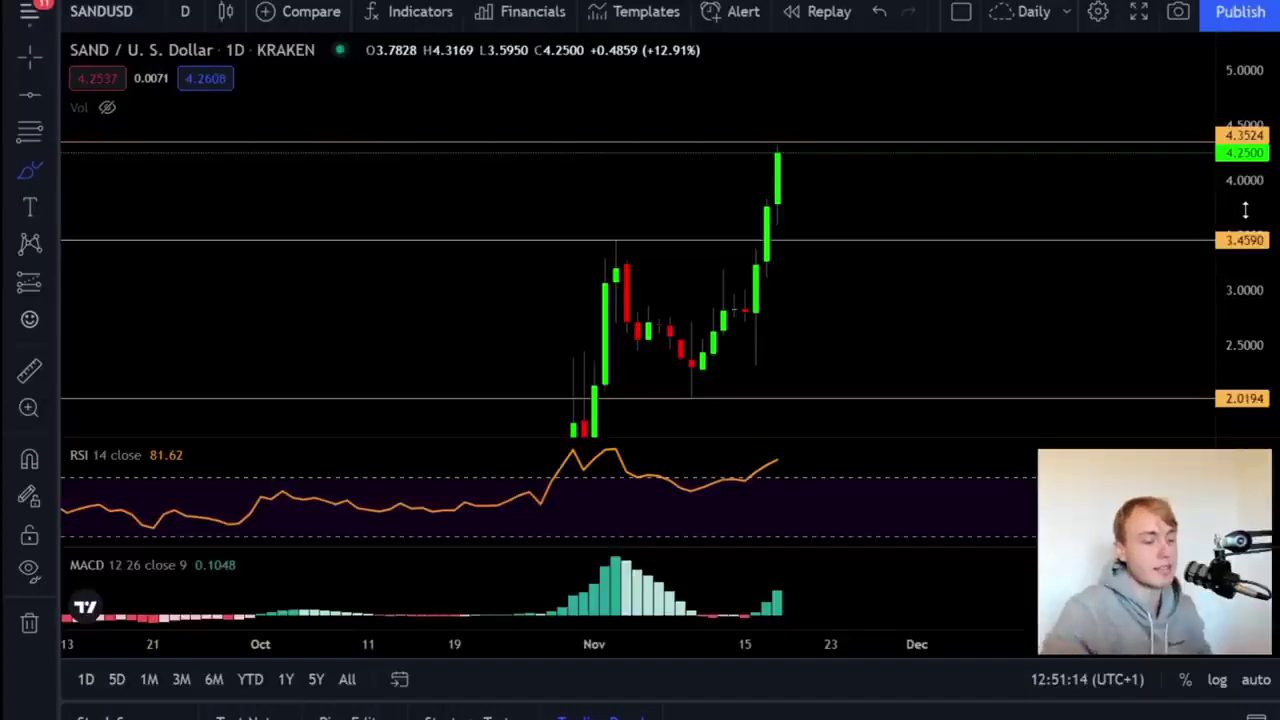
pyautogui.click(8, 70)
pyautogui.moveTo(550, 192); pyautogui.dragTo(520, 200)
pyautogui.click(9, 180)
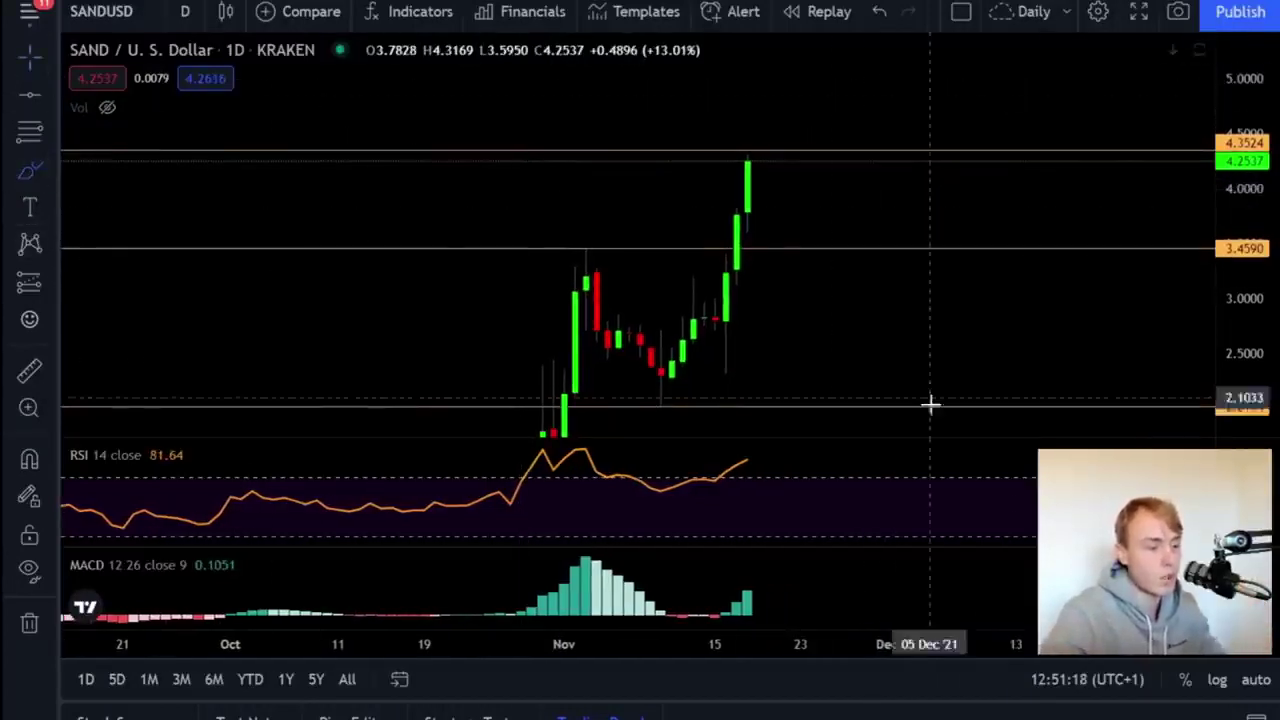
pyautogui.moveTo(714, 386)
pyautogui.mouseDown()
pyautogui.moveTo(694, 160)
pyautogui.moveTo(874, 337)
pyautogui.mouseUp()
pyautogui.hotkey('ctrl', 'z')
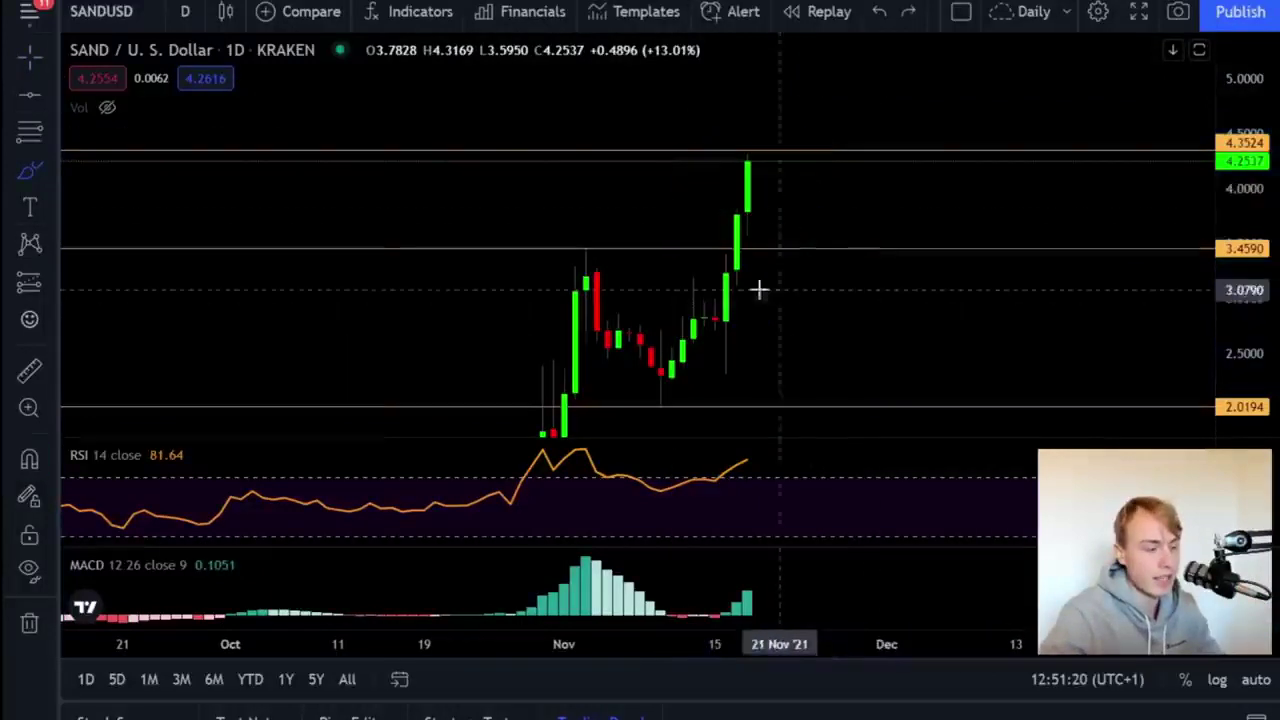
# - Circle the price area around the 4.3524 line above the latest candle and undo the brush mark
pyautogui.click(36, 66)
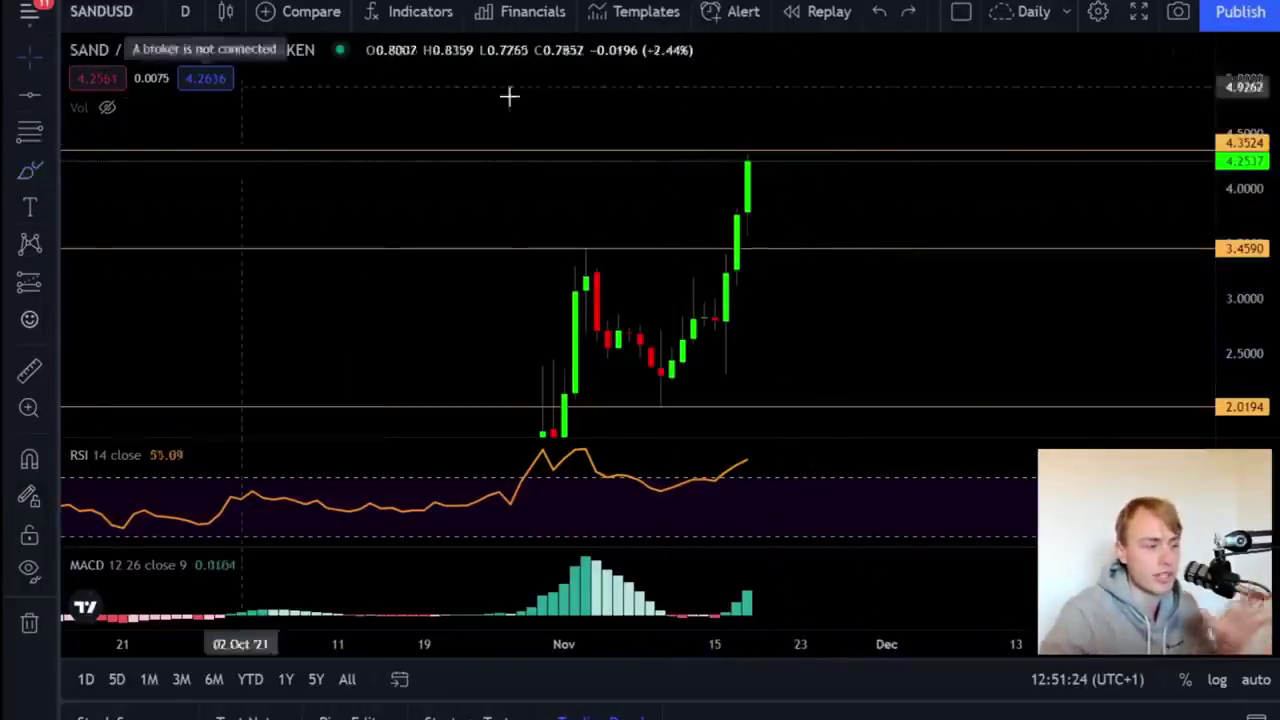
pyautogui.moveTo(984, 344); pyautogui.dragTo(983, 423)
pyautogui.moveTo(1236, 300); pyautogui.dragTo(1236, 236)
pyautogui.click(30, 170)
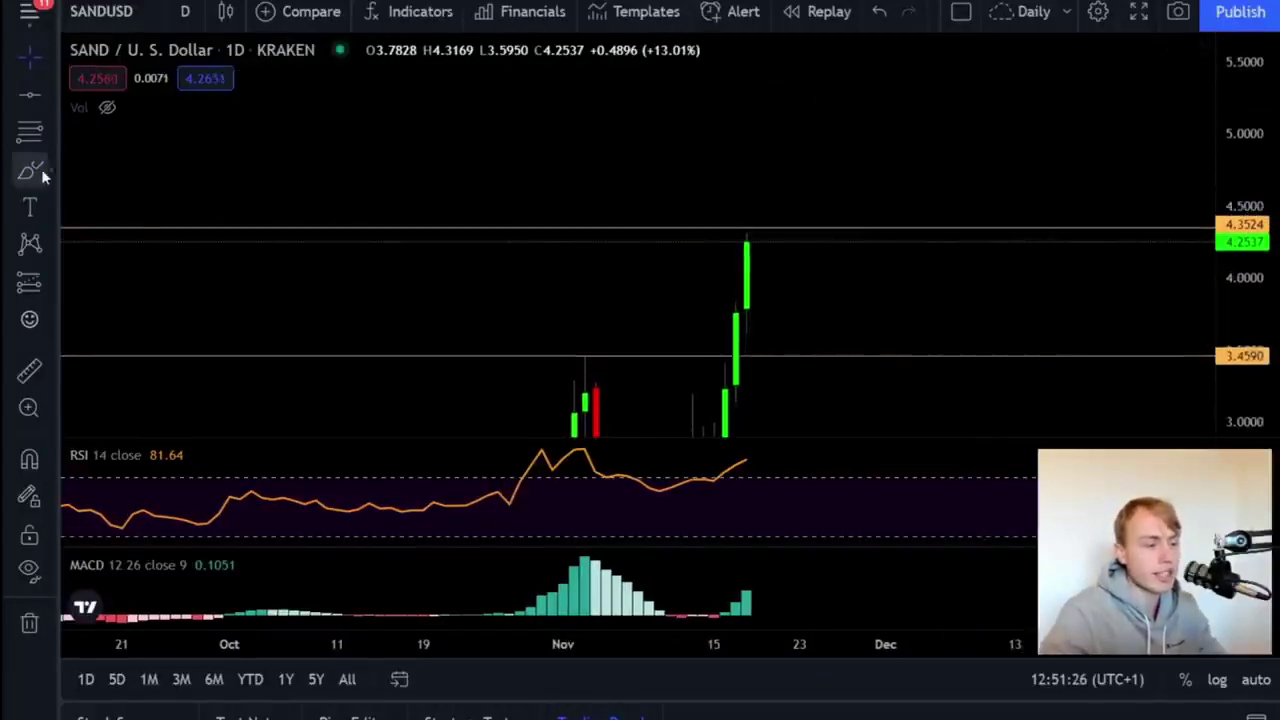
pyautogui.moveTo(988, 211)
pyautogui.mouseDown()
pyautogui.moveTo(663, 229)
pyautogui.moveTo(651, 181)
pyautogui.moveTo(660, 195)
pyautogui.mouseUp()
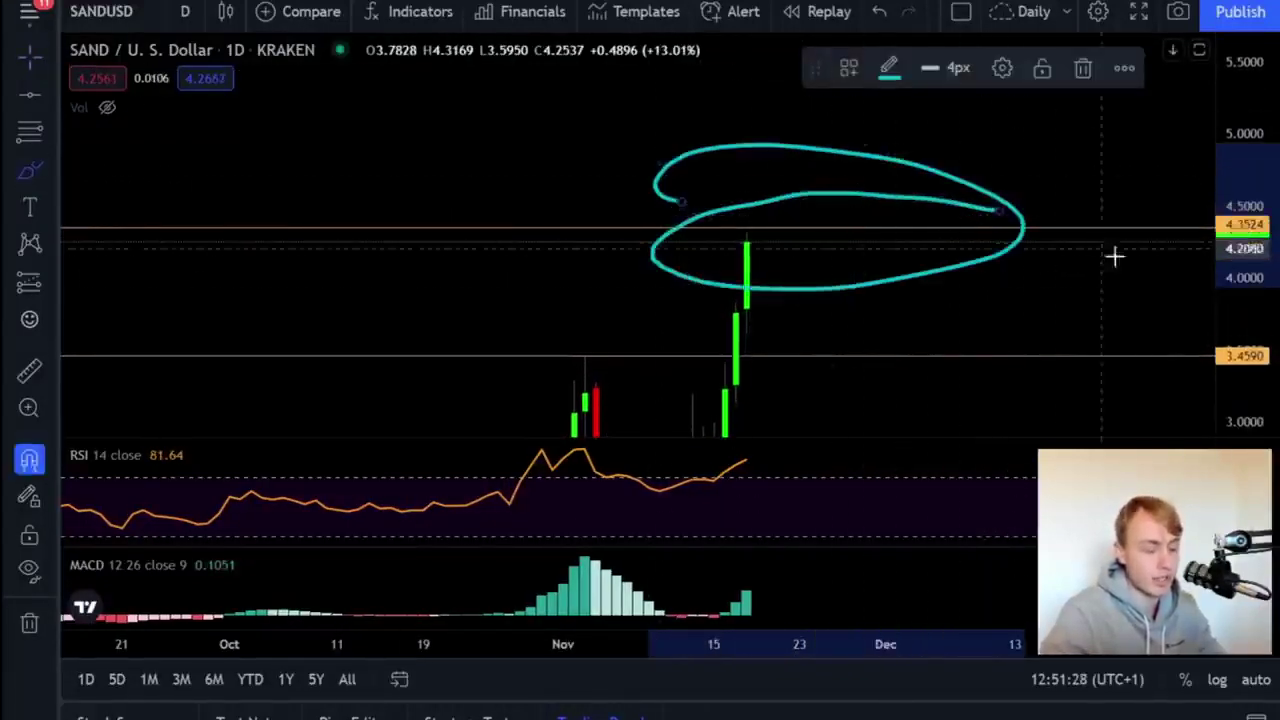
pyautogui.hotkey('ctrl', 'z')
# - Stretch the price scale, mark the area beside the newest candle with the brush and delete the mark
pyautogui.moveTo(1212, 299); pyautogui.dragTo(1226, 123)
pyautogui.hotkey('ctrl', 'z')
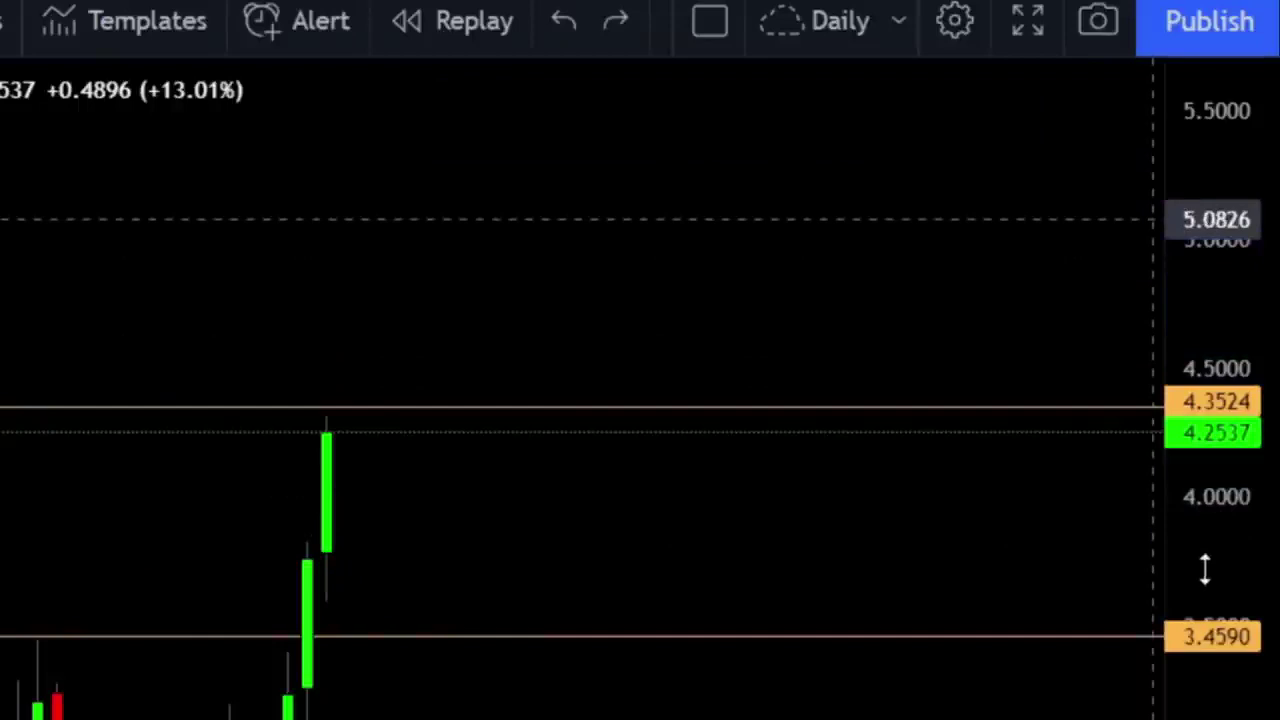
pyautogui.moveTo(1205, 569); pyautogui.dragTo(1214, 225)
pyautogui.moveTo(380, 344)
pyautogui.mouseDown()
pyautogui.moveTo(248, 352)
pyautogui.moveTo(234, 500)
pyautogui.moveTo(420, 309)
pyautogui.mouseUp()
pyautogui.press('Delete')
pyautogui.moveTo(1211, 323); pyautogui.dragTo(930, 468)
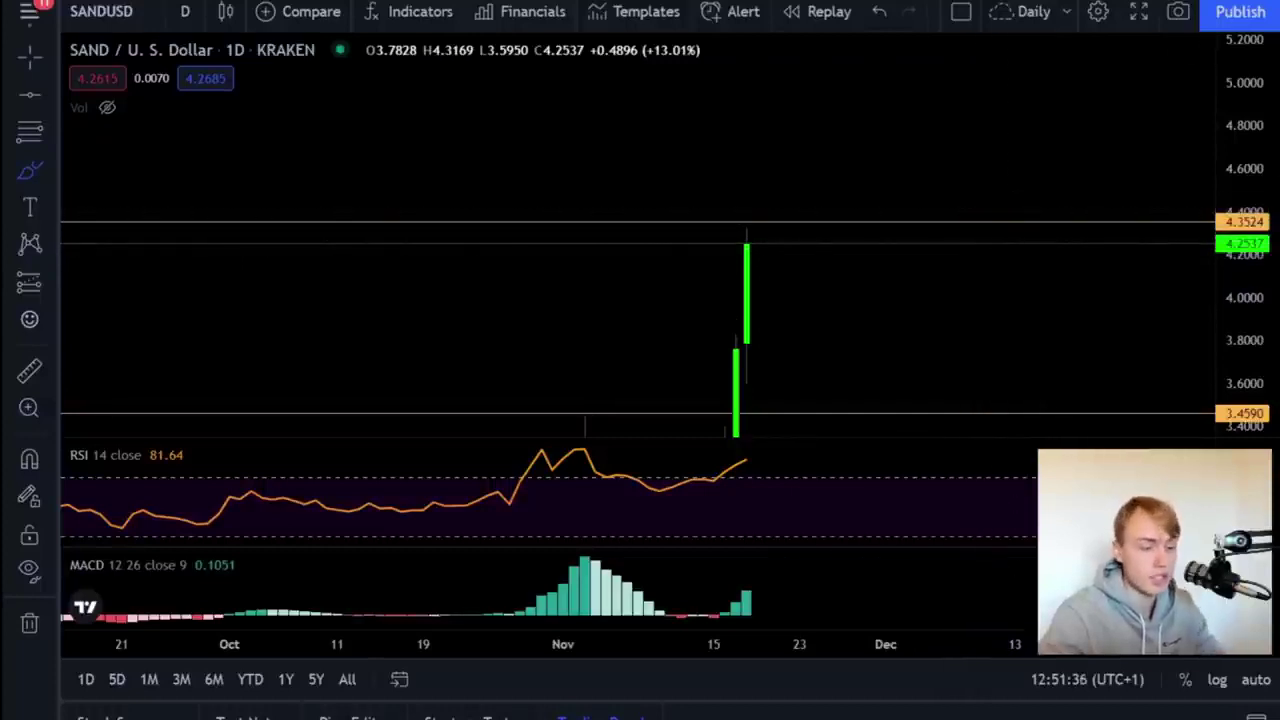
# - Mark the 4.3524 resistance zone from the latest candle into December twice with the brush, undoing both strokes
pyautogui.moveTo(1252, 151); pyautogui.dragTo(1226, 242)
pyautogui.click(30, 176)
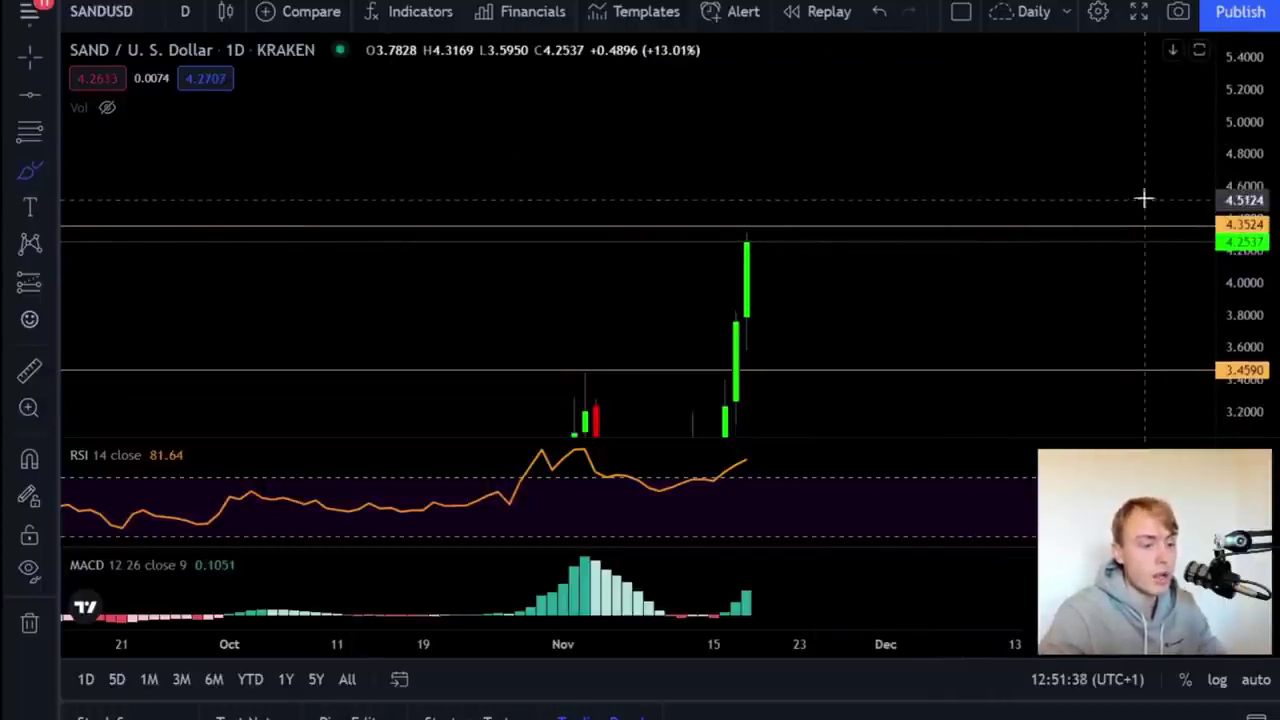
pyautogui.moveTo(1144, 198)
pyautogui.mouseDown()
pyautogui.moveTo(714, 251)
pyautogui.moveTo(972, 190)
pyautogui.mouseUp()
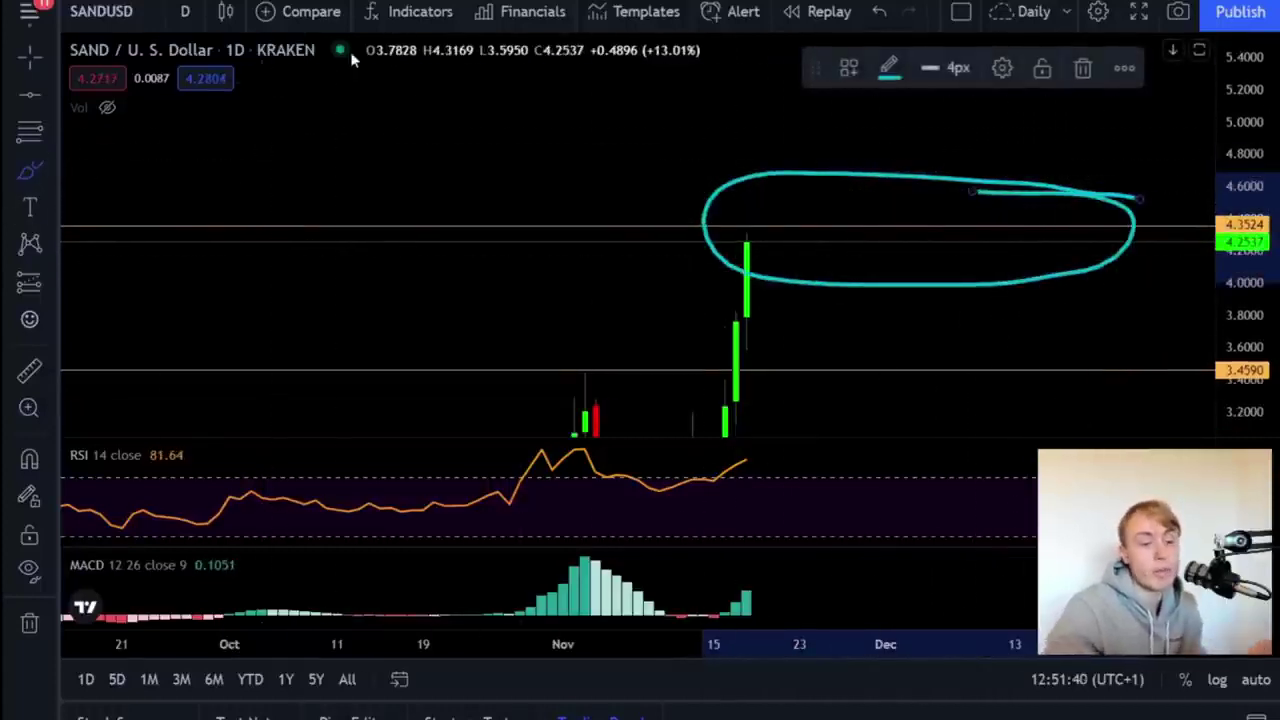
pyautogui.hotkey('ctrl', 'z')
pyautogui.moveTo(1080, 200)
pyautogui.mouseDown()
pyautogui.moveTo(1094, 163)
pyautogui.moveTo(742, 210)
pyautogui.mouseUp()
pyautogui.hotkey('ctrl', 'z')
# - Circle the 1.618 (4.3545) Fibonacci level label, add a small mark by the latest candle, and undo both strokes
pyautogui.moveTo(1259, 142); pyautogui.dragTo(1259, 248)
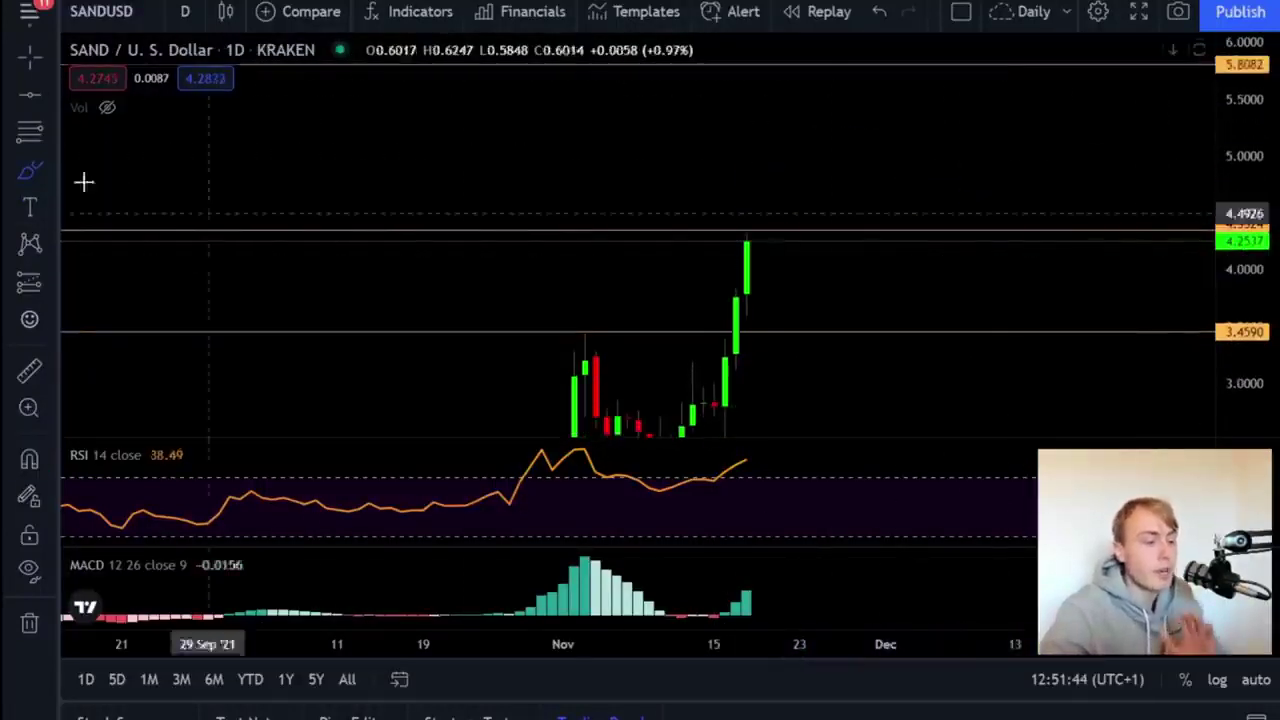
pyautogui.click(25, 61)
pyautogui.moveTo(519, 132); pyautogui.dragTo(555, 35)
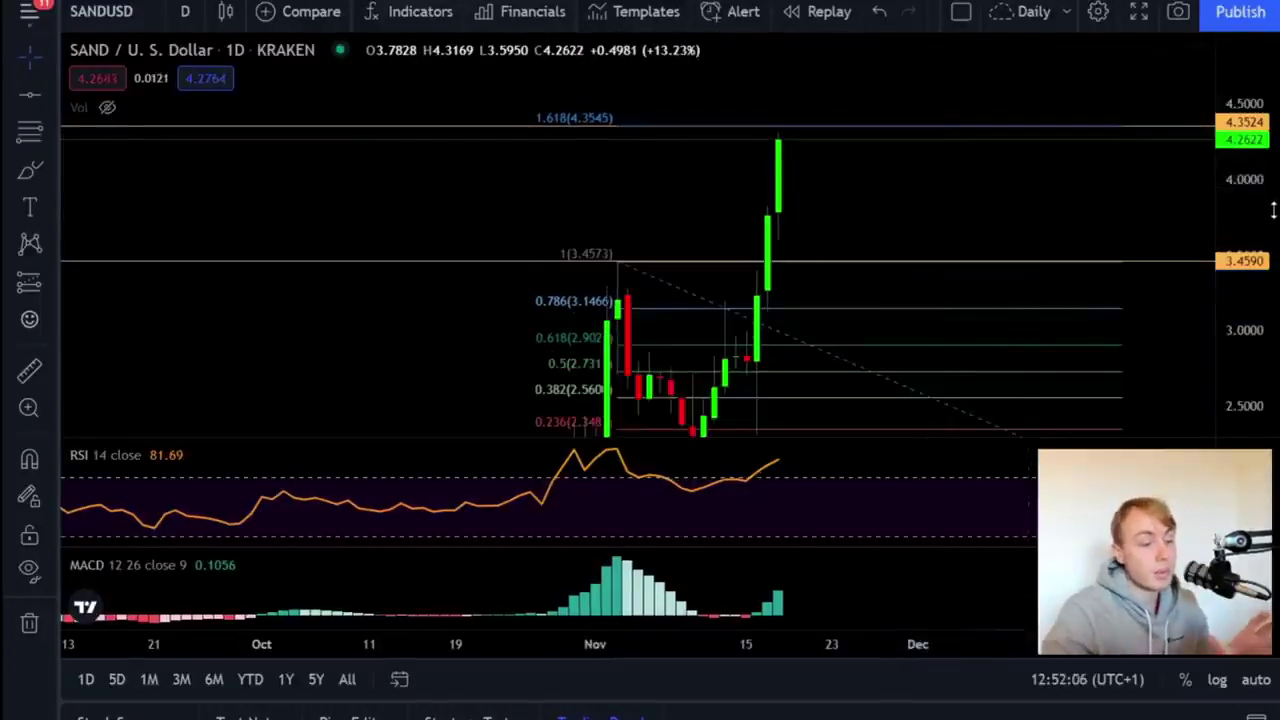
pyautogui.moveTo(1273, 210); pyautogui.dragTo(1268, 277)
pyautogui.moveTo(1097, 198); pyautogui.dragTo(1112, 228)
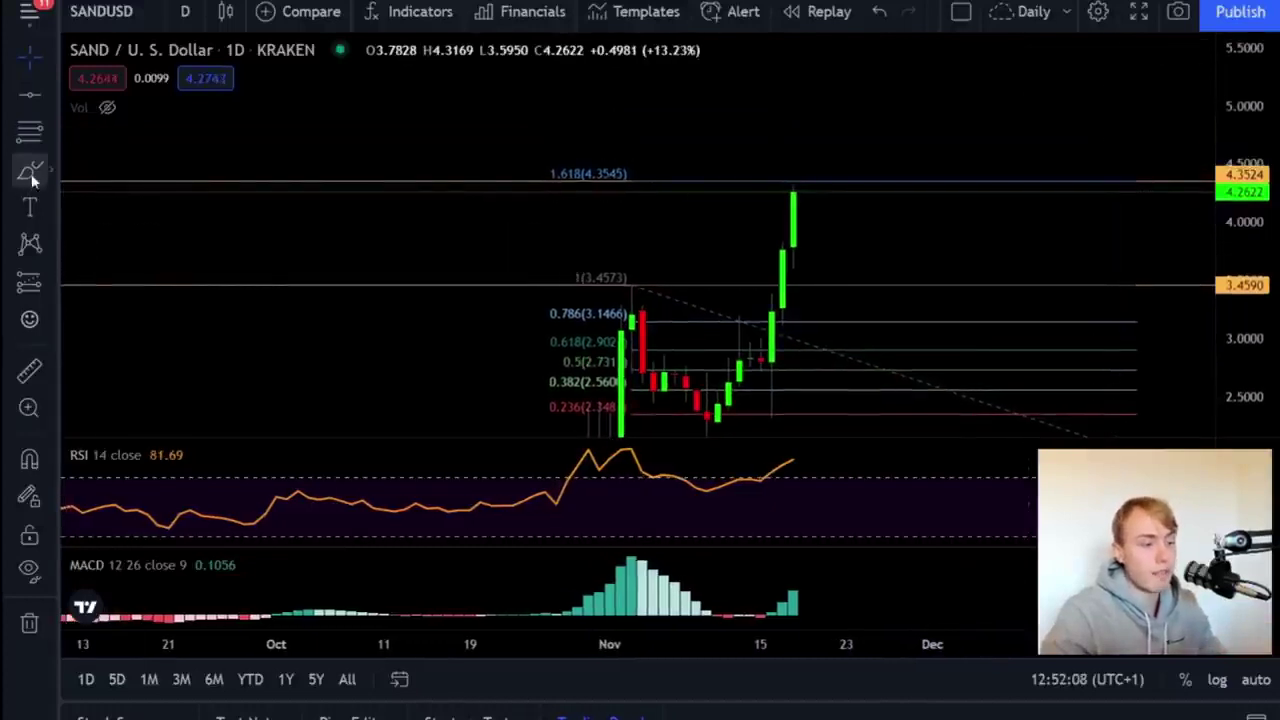
pyautogui.click(30, 172)
pyautogui.moveTo(657, 120)
pyautogui.mouseDown()
pyautogui.moveTo(497, 200)
pyautogui.moveTo(610, 222)
pyautogui.mouseUp()
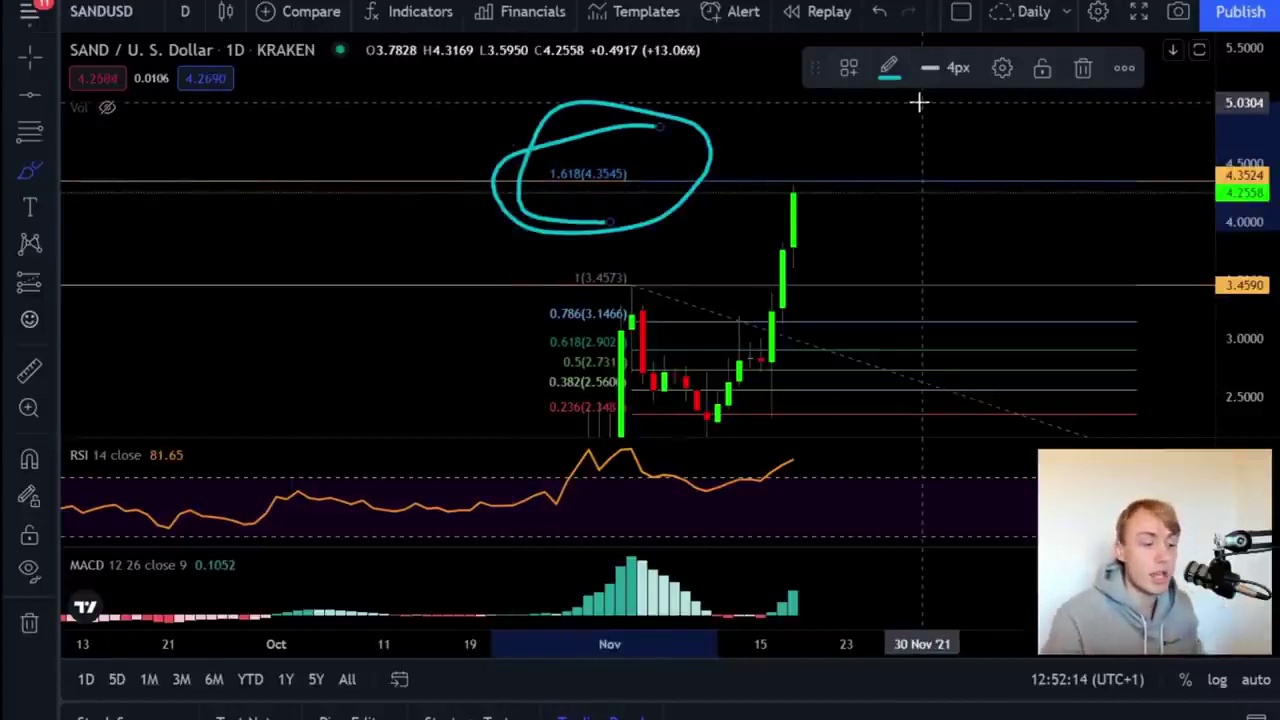
pyautogui.moveTo(809, 243)
pyautogui.mouseDown()
pyautogui.moveTo(723, 266)
pyautogui.moveTo(812, 254)
pyautogui.mouseUp()
pyautogui.hotkey('ctrl', 'z')
pyautogui.hotkey('ctrl', 'z')
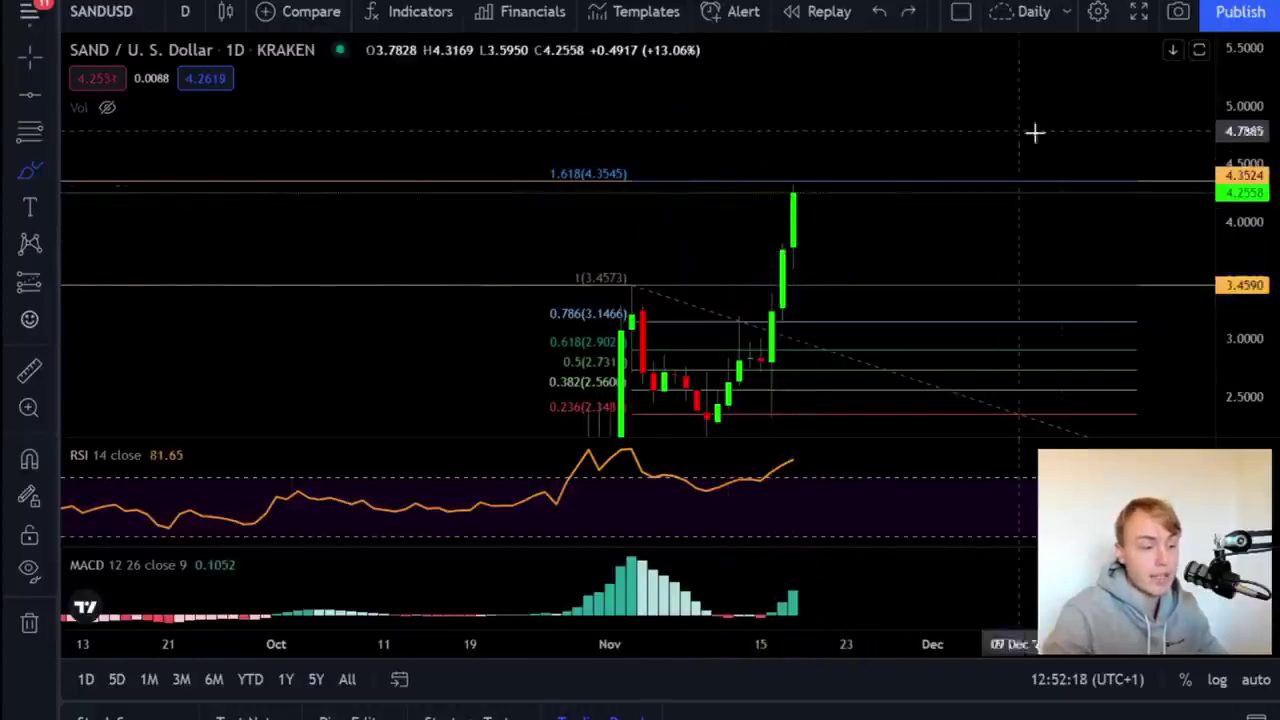
# - Circle the area where the latest candle meets the 4.3524 resistance twice, undoing each brush mark
pyautogui.moveTo(1120, 140)
pyautogui.mouseDown()
pyautogui.moveTo(754, 174)
pyautogui.moveTo(806, 170)
pyautogui.mouseUp()
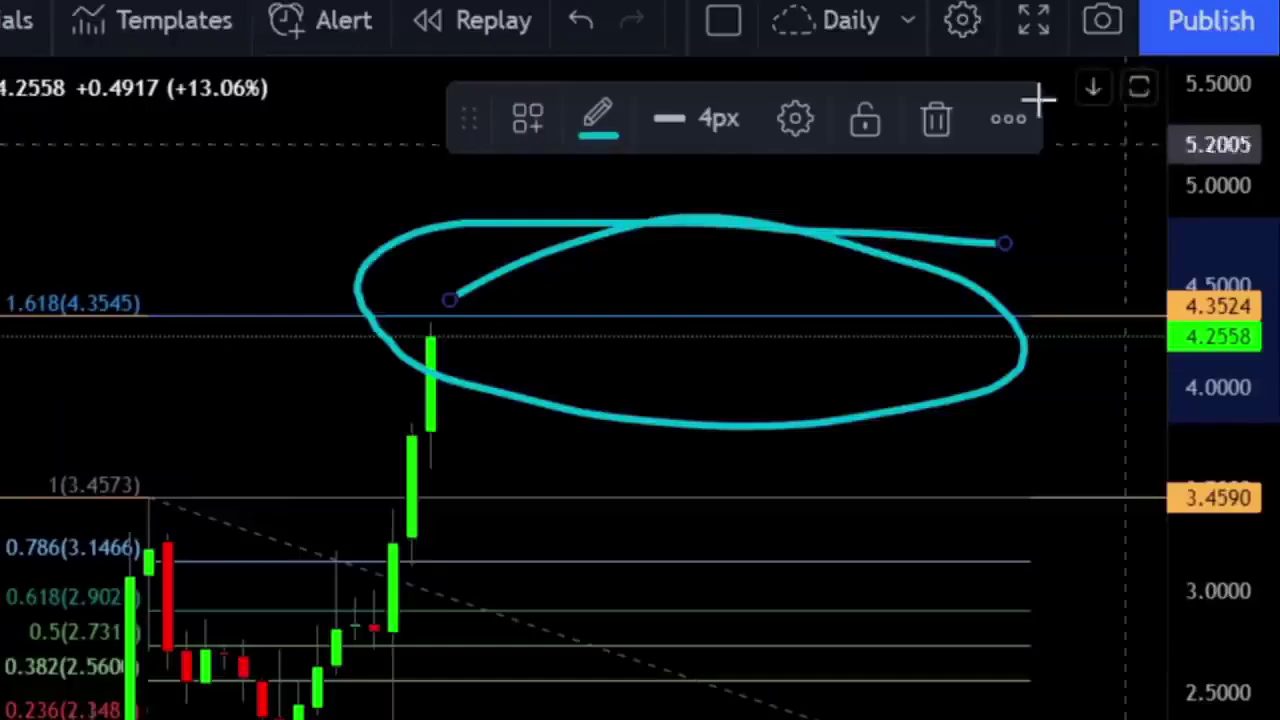
pyautogui.hotkey('ctrl', 'z')
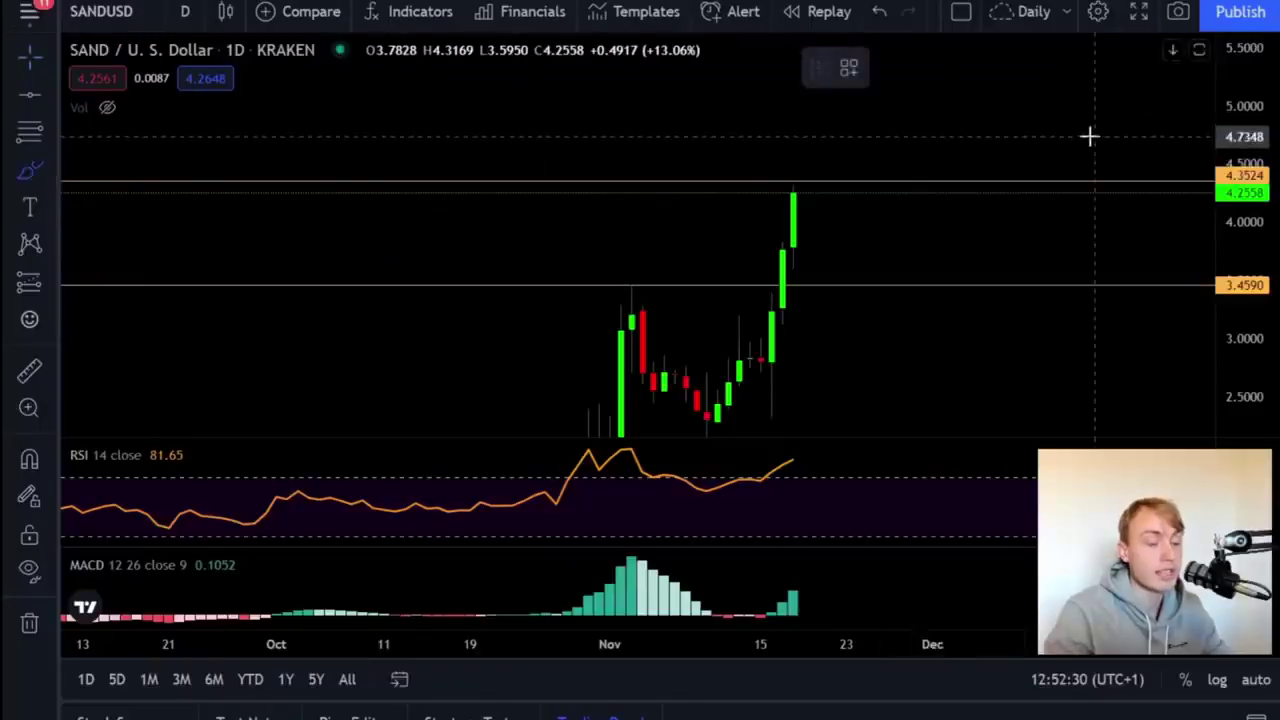
pyautogui.moveTo(1092, 138)
pyautogui.mouseDown()
pyautogui.moveTo(846, 217)
pyautogui.moveTo(740, 215)
pyautogui.mouseUp()
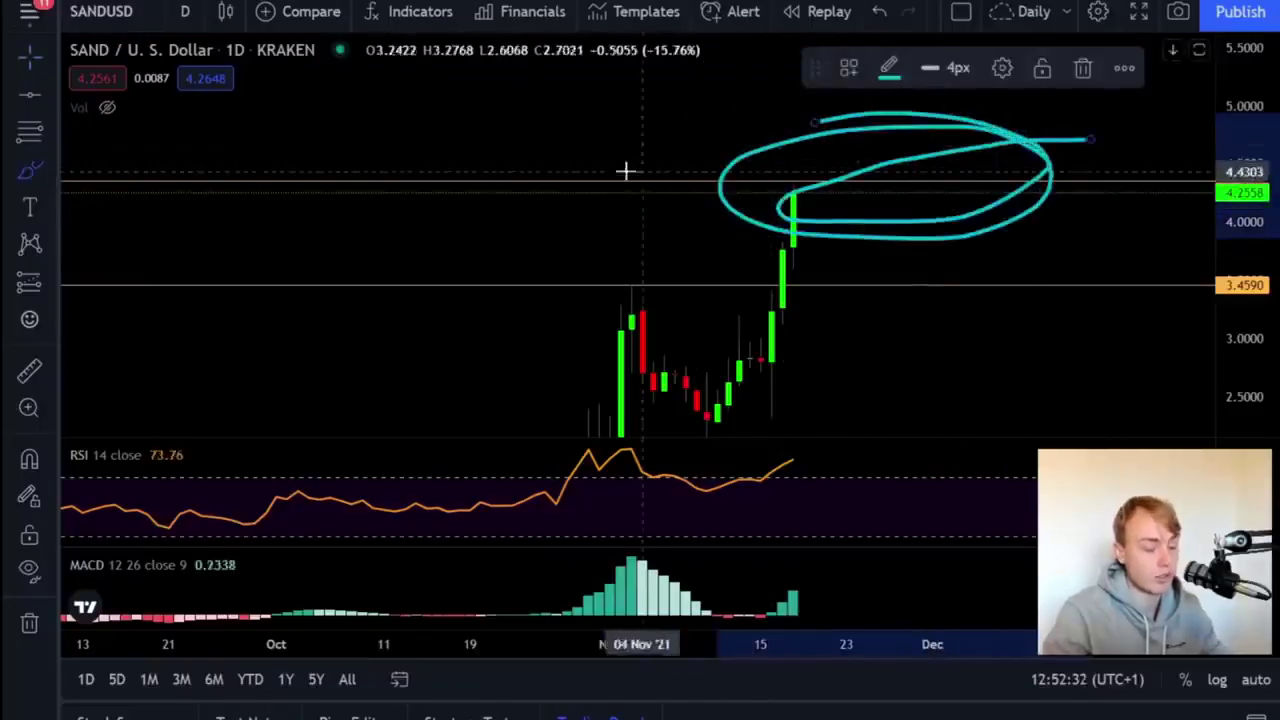
pyautogui.hotkey('ctrl', 'z')
# - Draw a brush stroke just above the 5.8082 resistance line and undo it
pyautogui.moveTo(734, 117); pyautogui.dragTo(617, 254)
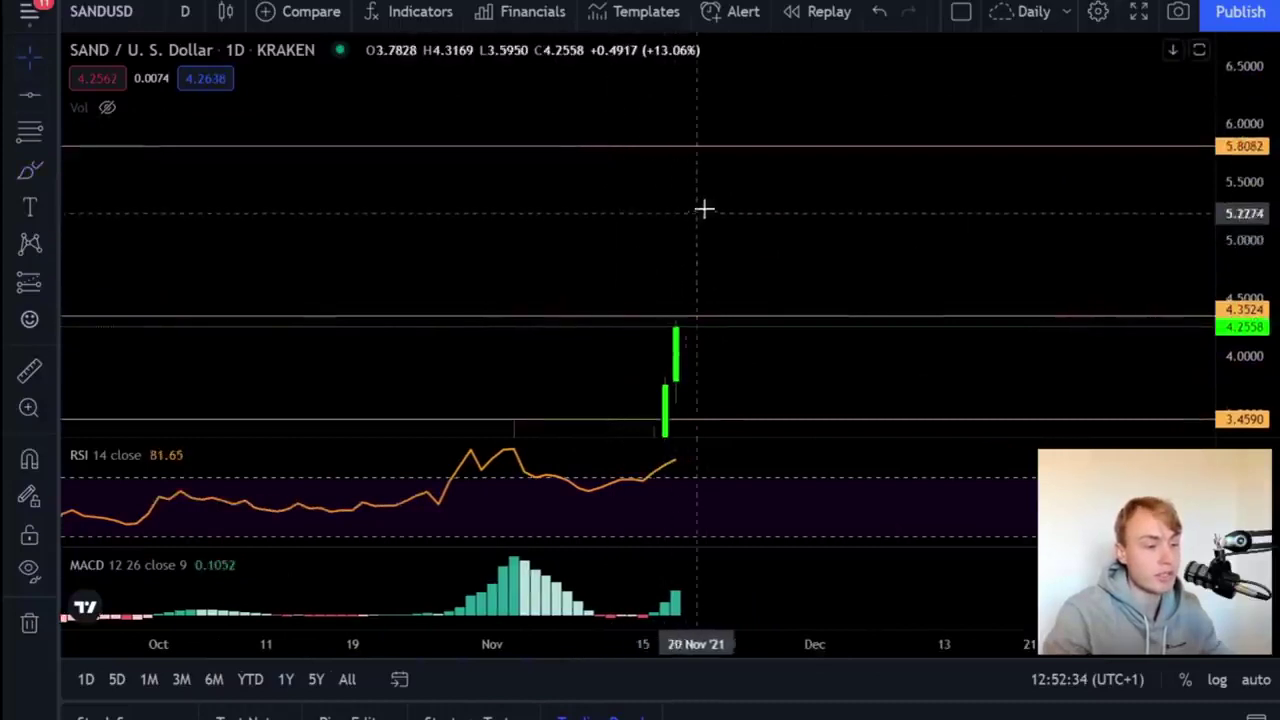
pyautogui.moveTo(445, 219); pyautogui.dragTo(451, 289)
pyautogui.click(30, 180)
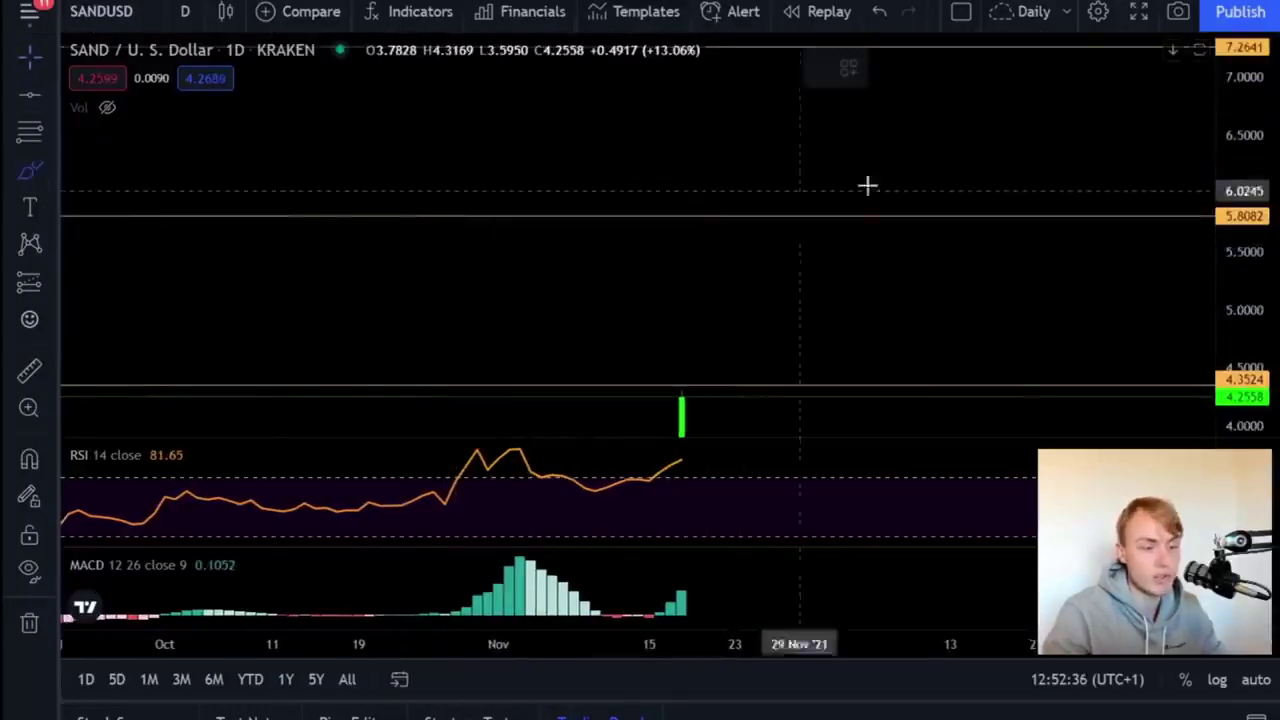
pyautogui.moveTo(866, 186)
pyautogui.mouseDown()
pyautogui.moveTo(677, 257)
pyautogui.moveTo(1110, 186)
pyautogui.mouseUp()
pyautogui.hotkey('ctrl', 'z')
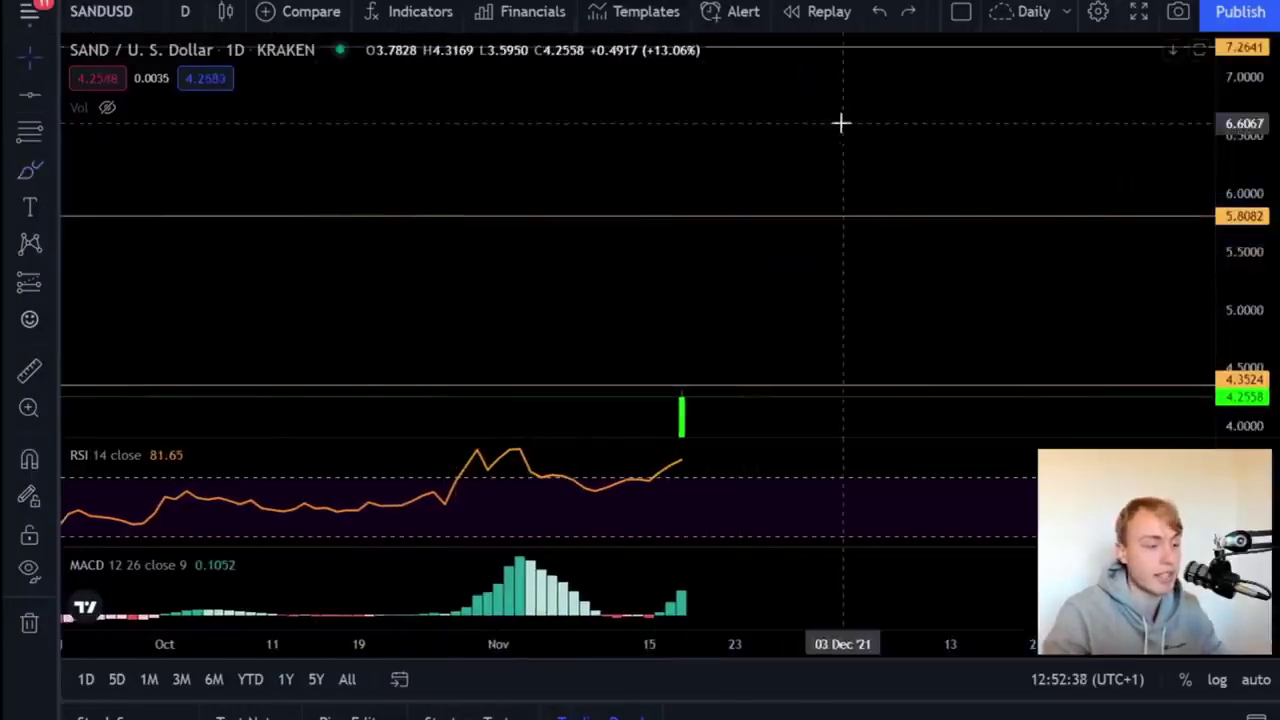
# - Mark the 8.6618 resistance line with the brush and undo the mark
pyautogui.moveTo(840, 123); pyautogui.dragTo(849, 457)
pyautogui.click(29, 172)
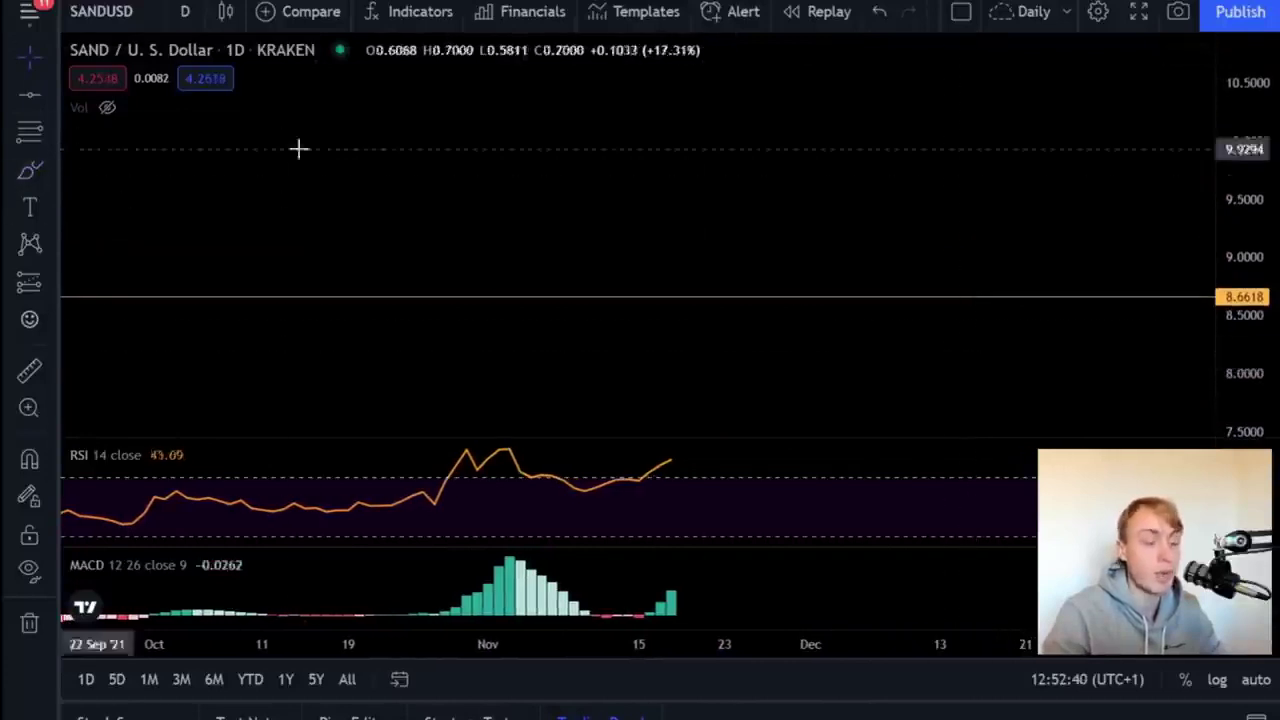
pyautogui.moveTo(1134, 269); pyautogui.dragTo(1000, 214)
pyautogui.hotkey('ctrl', 'z')
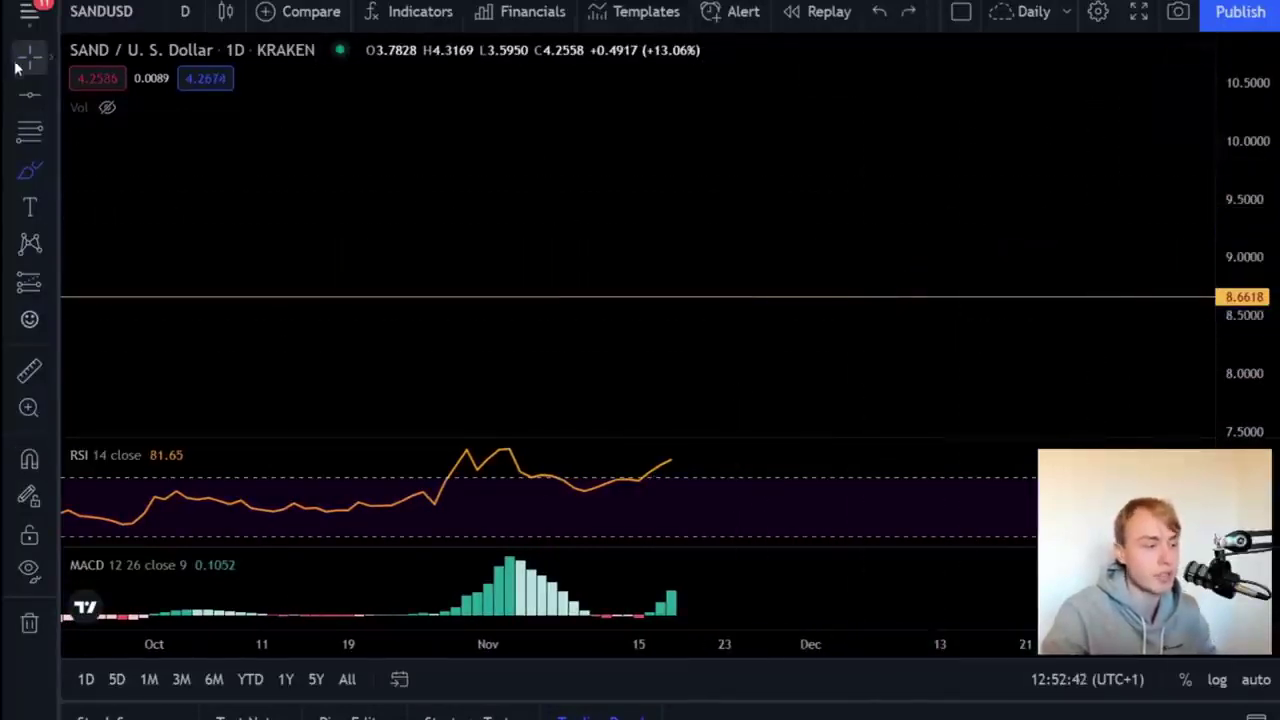
# - Examine the October and November candles along with the horizontal levels from 3.4590 down to 1.0256
pyautogui.click(22, 63)
pyautogui.moveTo(818, 418); pyautogui.dragTo(844, 10)
pyautogui.moveTo(958, 385); pyautogui.dragTo(1014, 24)
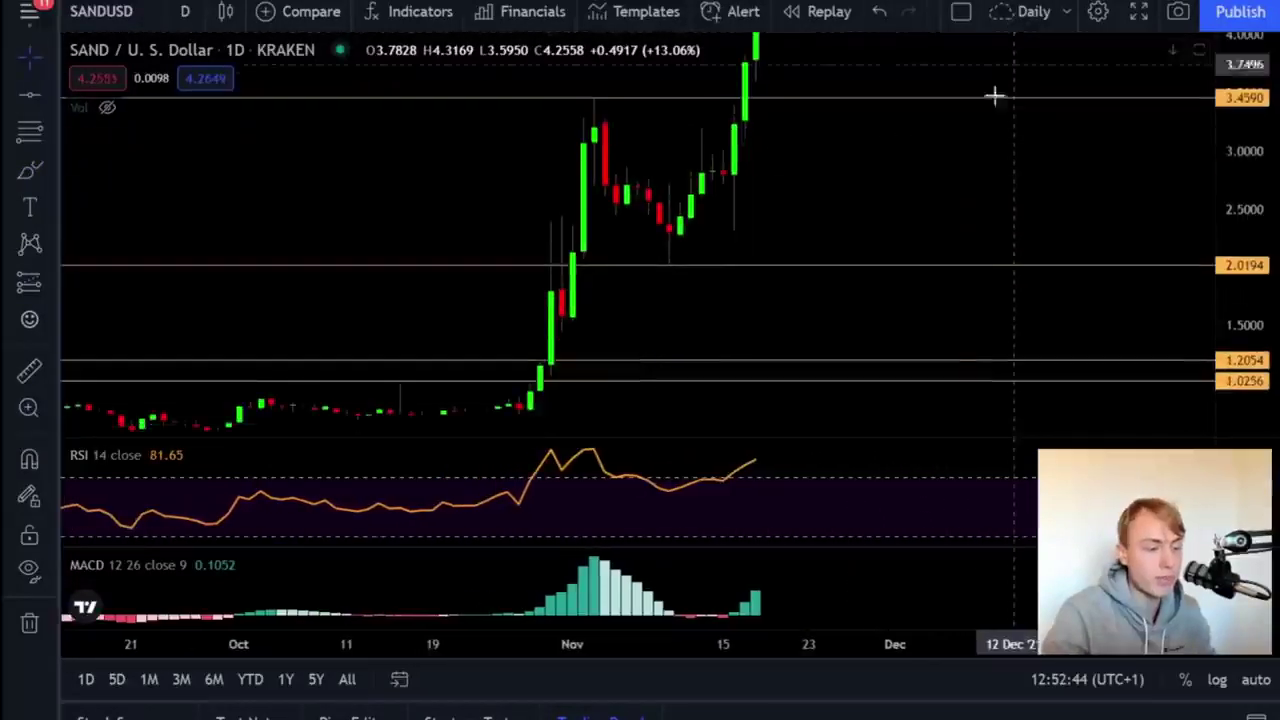
# - Draw a trend line from the 2 November candle at about 3.2075 up to the 18 November high at about 4.3442
pyautogui.moveTo(972, 162); pyautogui.dragTo(984, 264)
pyautogui.moveTo(1234, 274); pyautogui.dragTo(1231, 305)
pyautogui.moveTo(1054, 283); pyautogui.dragTo(1067, 309)
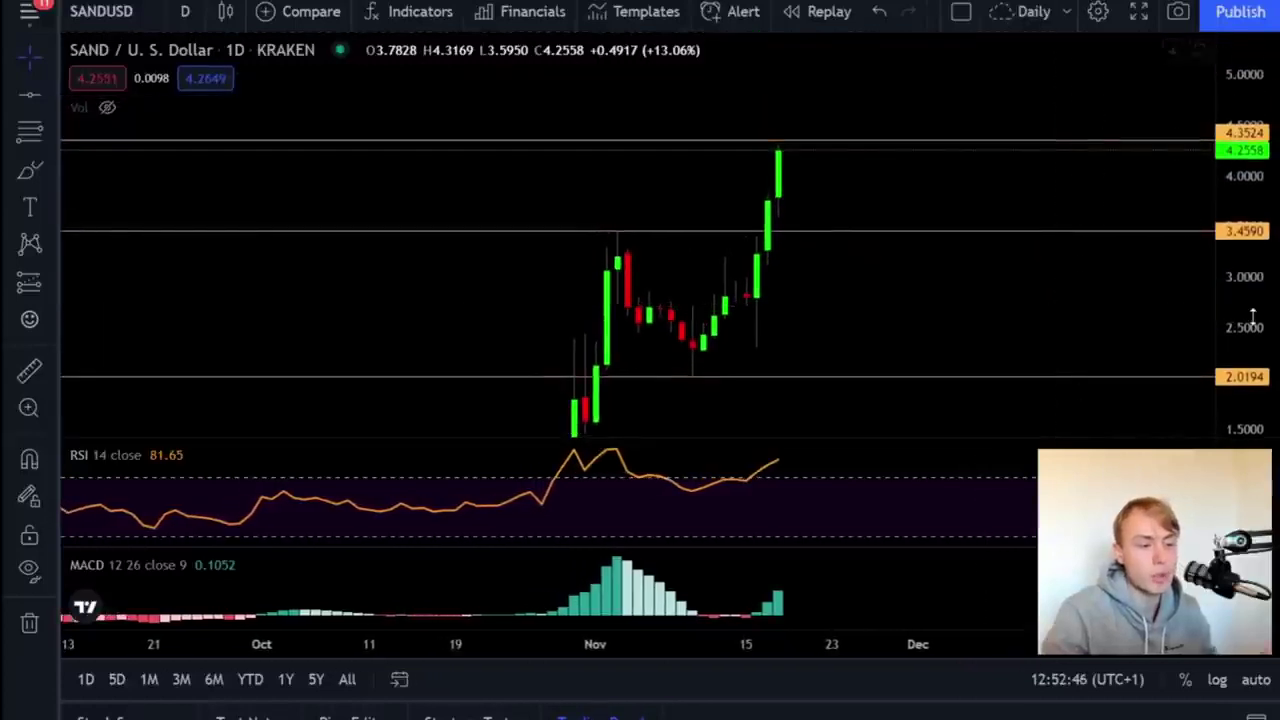
pyautogui.moveTo(1253, 317); pyautogui.dragTo(1252, 327)
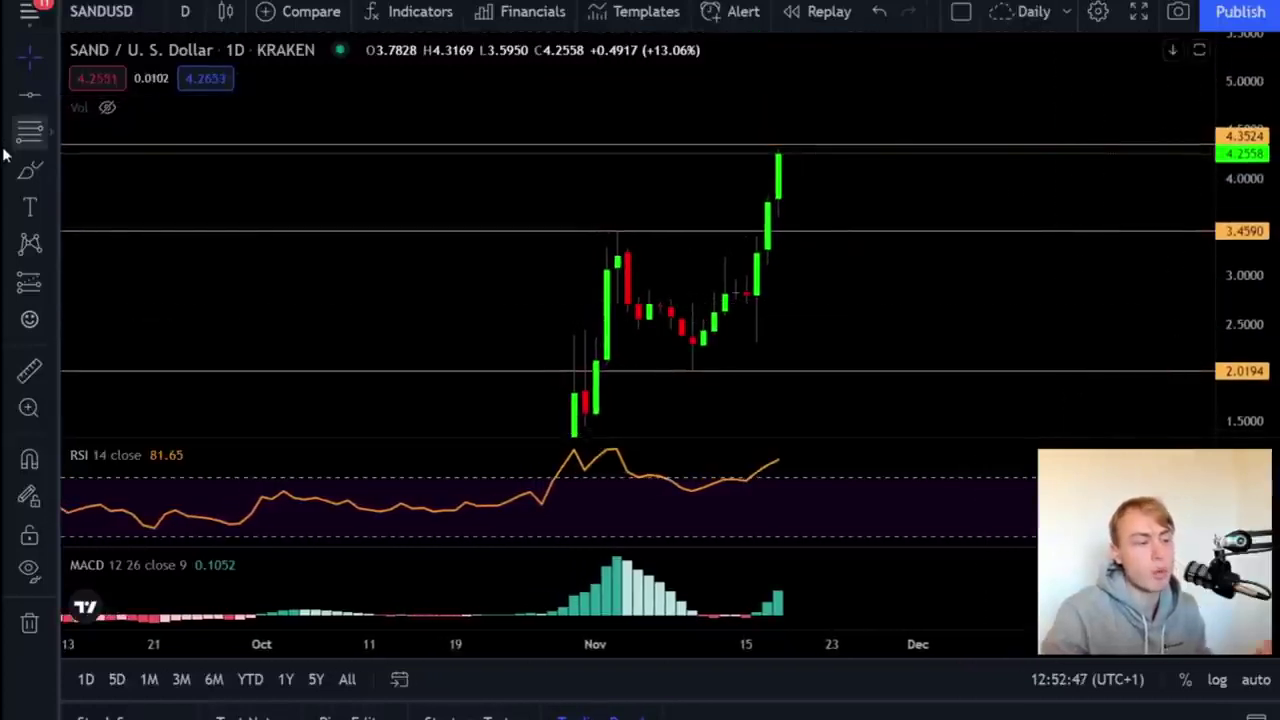
pyautogui.click(46, 95)
pyautogui.click(135, 96)
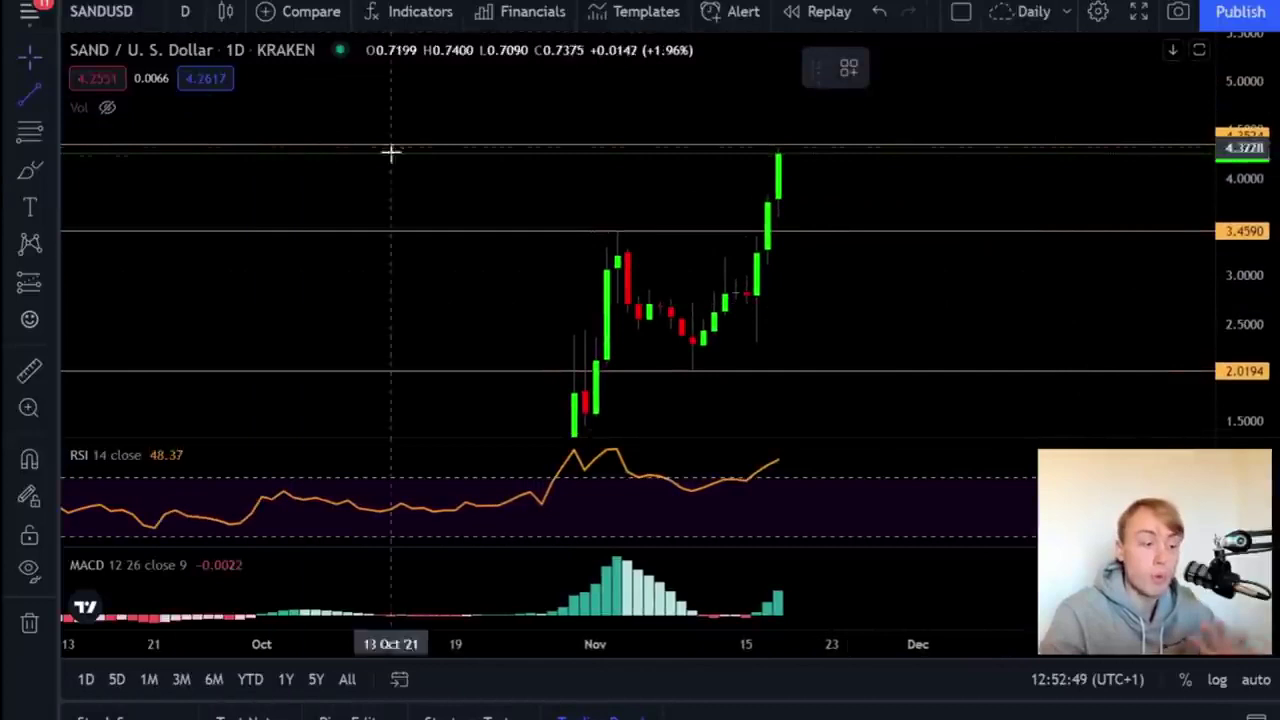
pyautogui.click(609, 256)
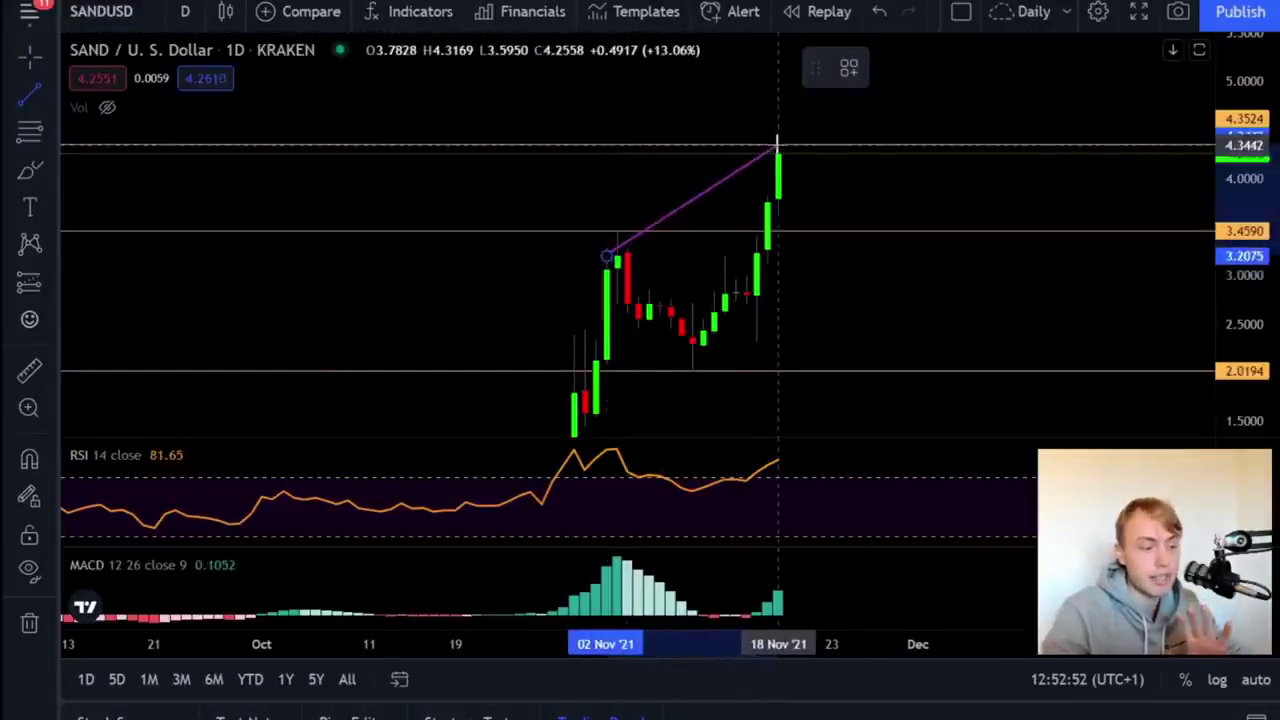
pyautogui.click(778, 146)
pyautogui.click(952, 78)
pyautogui.click(951, 211)
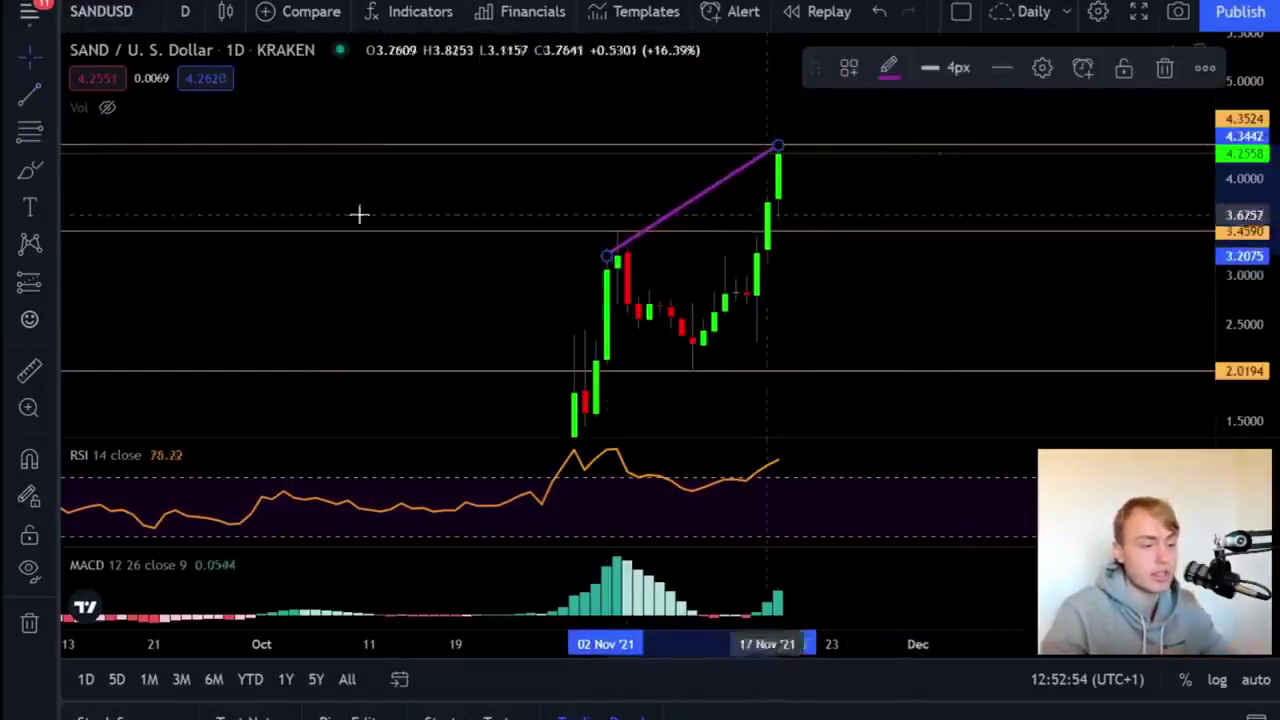
# - Circle the early November peak and the latest candle's high with the brush, removing each mark
pyautogui.click(29, 170)
pyautogui.moveTo(646, 217)
pyautogui.mouseDown()
pyautogui.moveTo(686, 194)
pyautogui.moveTo(571, 251)
pyautogui.moveTo(678, 222)
pyautogui.mouseUp()
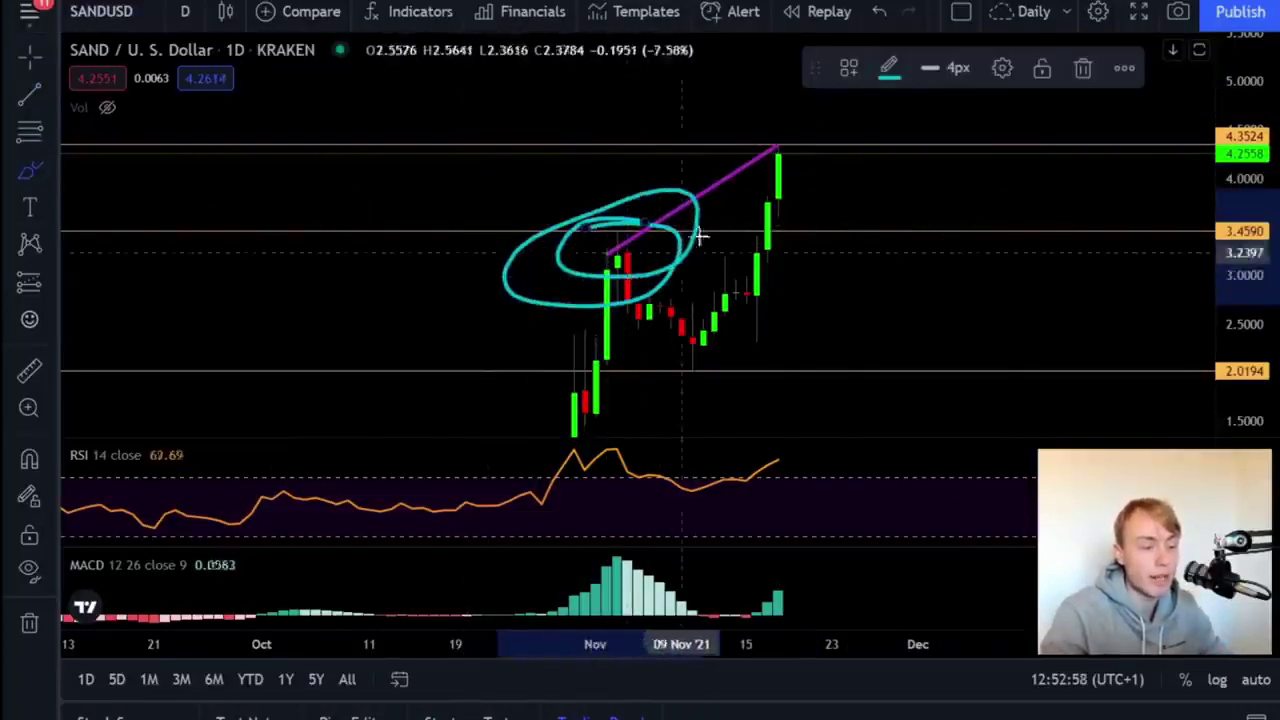
pyautogui.press('Delete')
pyautogui.moveTo(783, 131); pyautogui.dragTo(735, 162)
pyautogui.hotkey('ctrl', 'z')
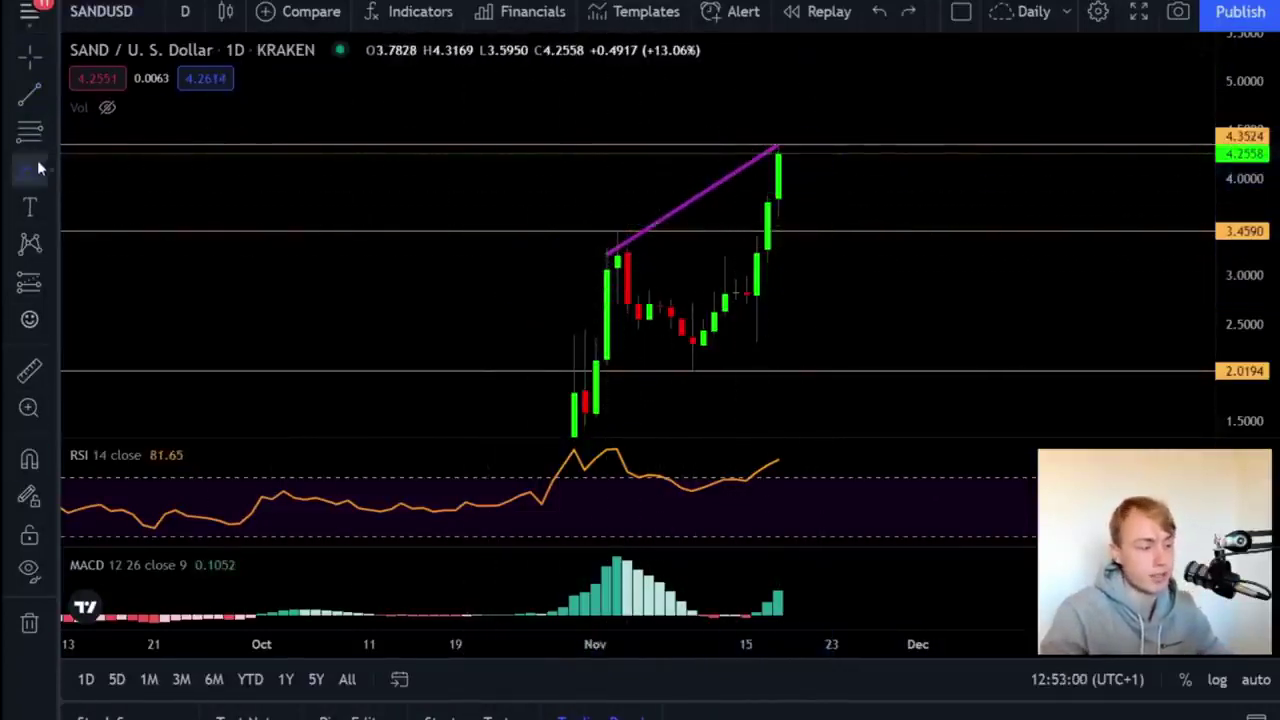
# - Draw descending trend lines from the early November peak to the latest reading on both the RSI and the MACD histogram
pyautogui.click(735, 390)
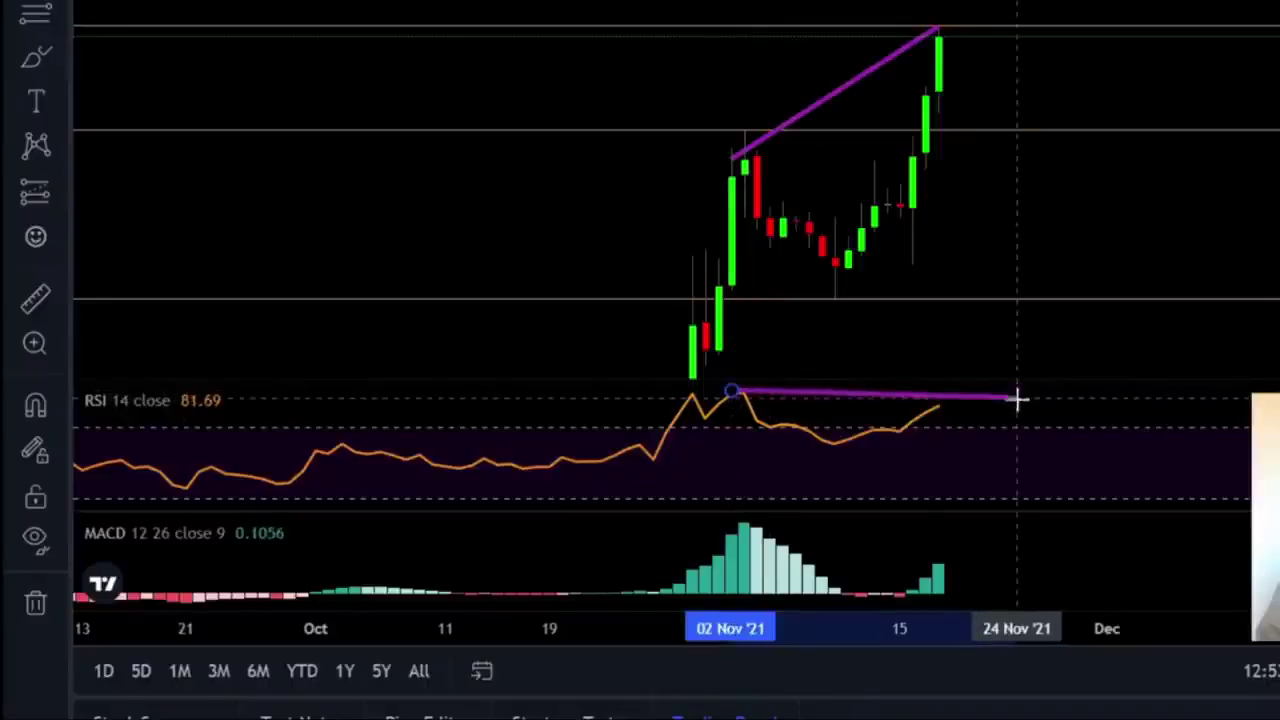
pyautogui.click(950, 410)
pyautogui.click(36, 2)
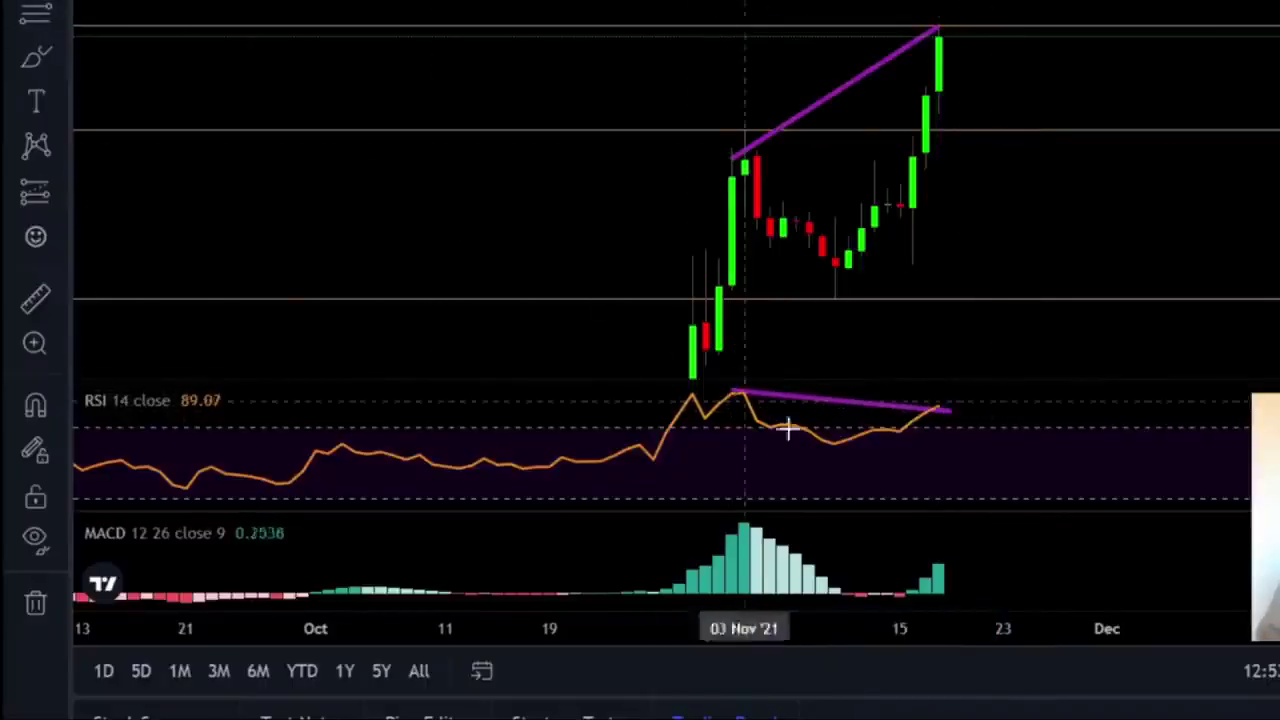
pyautogui.click(745, 525)
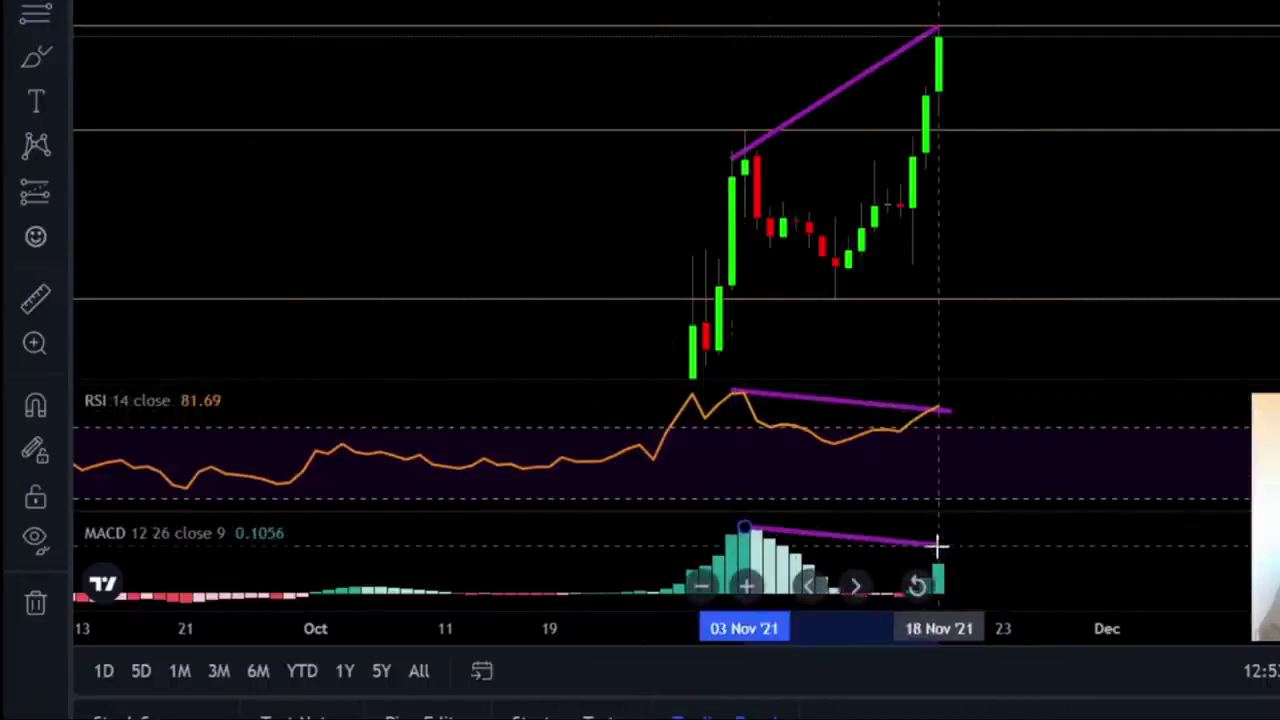
pyautogui.click(965, 563)
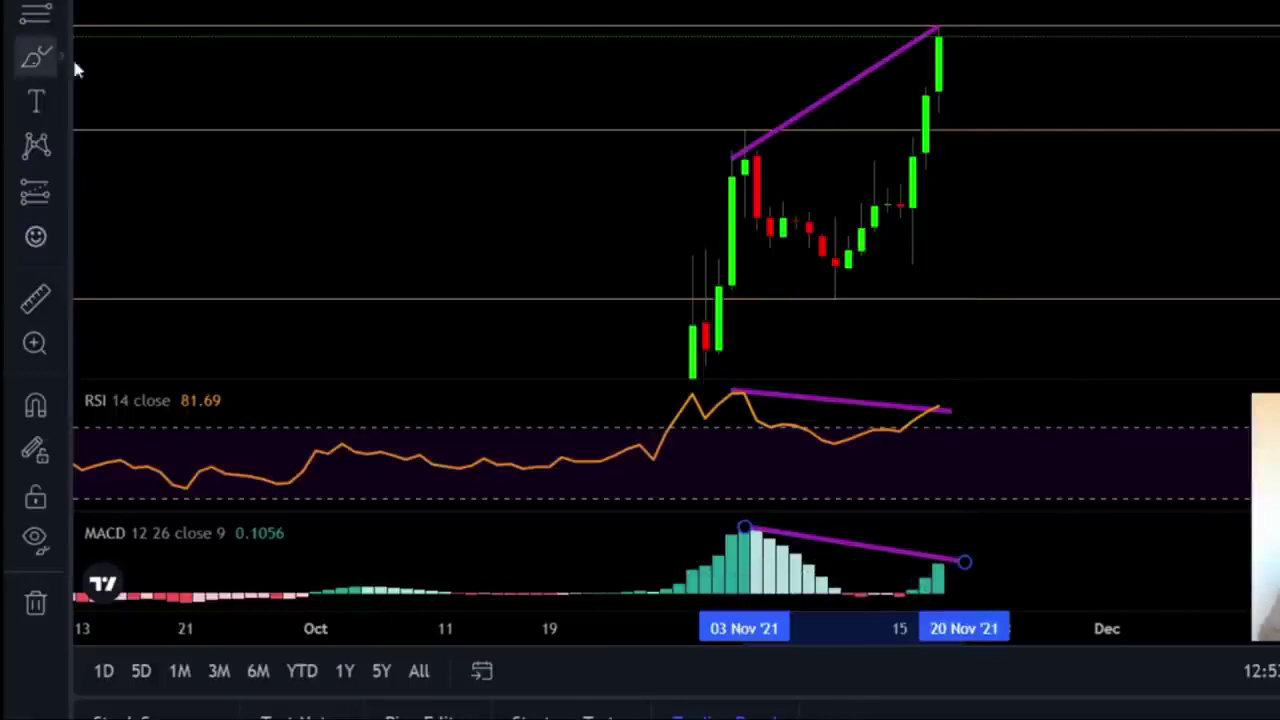
# - Sketch a rising brush arrow before the rally and a falling stroke after the latest candle, and undo both
pyautogui.click(38, 58)
pyautogui.moveTo(477, 244)
pyautogui.mouseDown()
pyautogui.moveTo(721, 7)
pyautogui.moveTo(668, 180)
pyautogui.mouseUp()
pyautogui.moveTo(983, 75); pyautogui.dragTo(1131, 241)
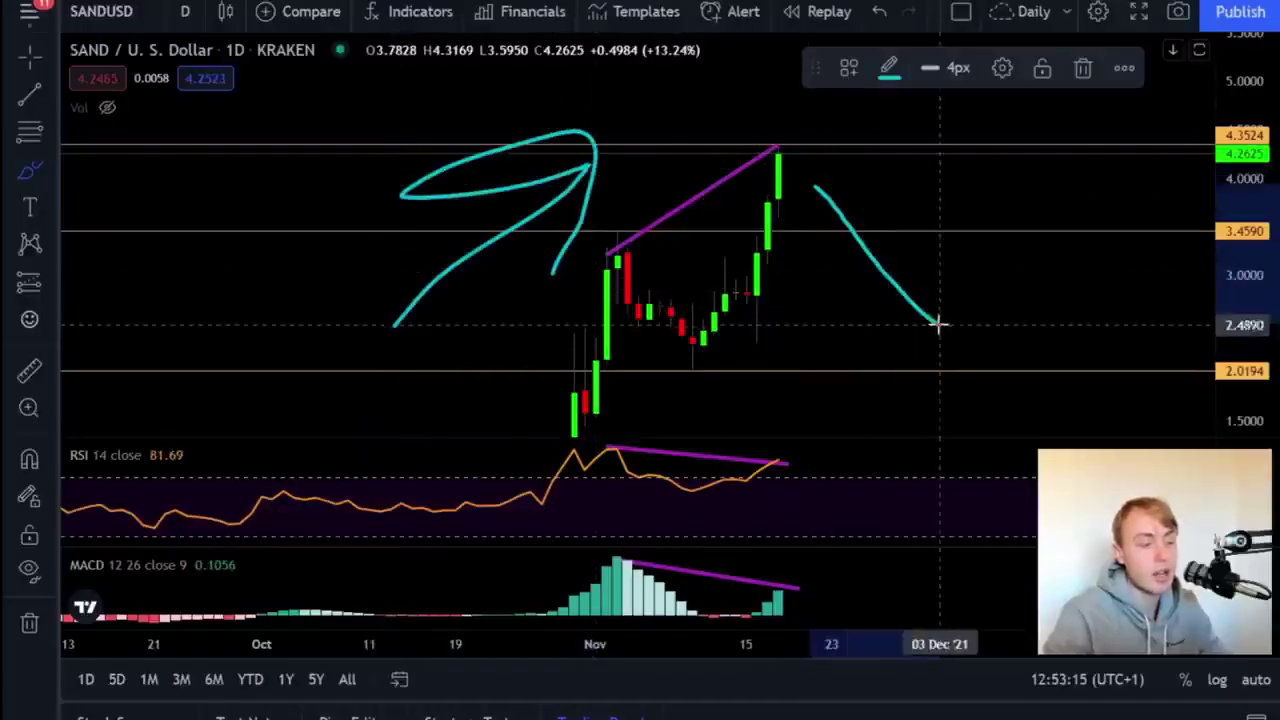
pyautogui.moveTo(937, 323); pyautogui.dragTo(958, 316)
pyautogui.hotkey('ctrl', 'z')
pyautogui.hotkey('ctrl', 'z')
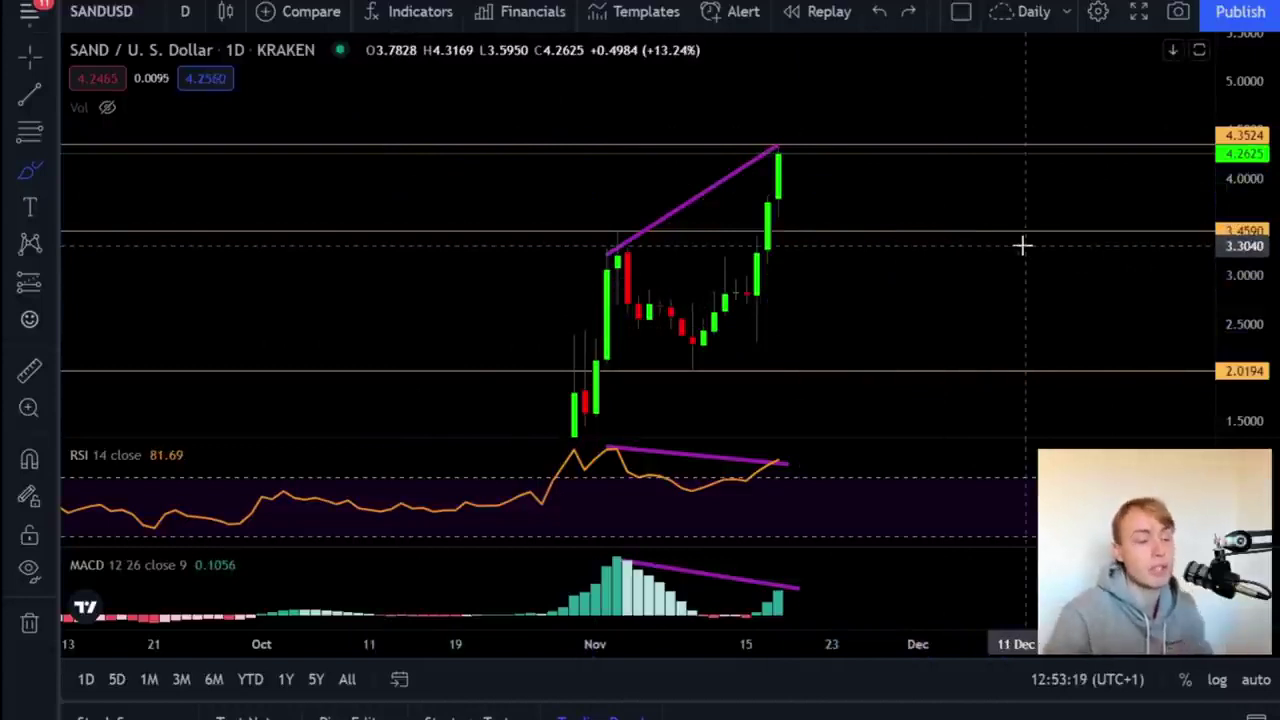
# - Sketch a falling arrow from the latest candle's high, then circle that high, undoing each brush mark
pyautogui.moveTo(780, 137)
pyautogui.mouseDown()
pyautogui.moveTo(866, 246)
pyautogui.moveTo(950, 265)
pyautogui.mouseUp()
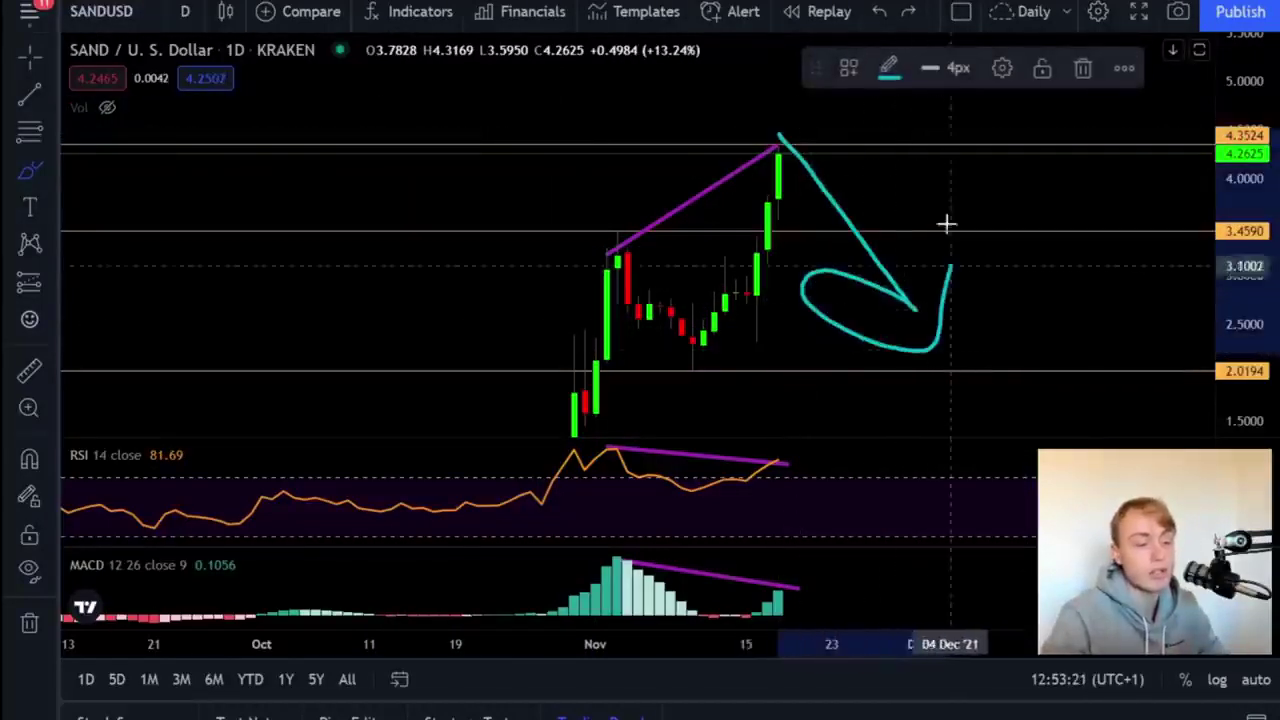
pyautogui.hotkey('ctrl', 'z')
pyautogui.moveTo(834, 122)
pyautogui.mouseDown()
pyautogui.moveTo(751, 131)
pyautogui.moveTo(788, 160)
pyautogui.mouseUp()
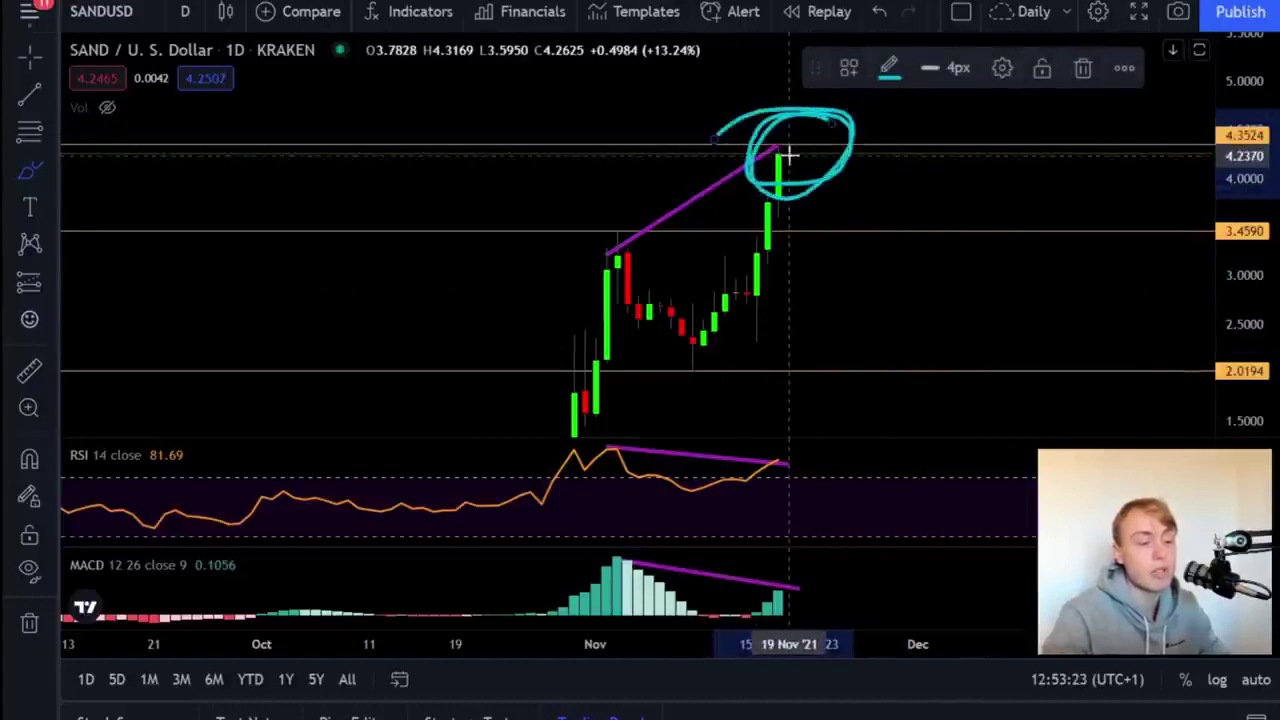
pyautogui.hotkey('ctrl', 'z')
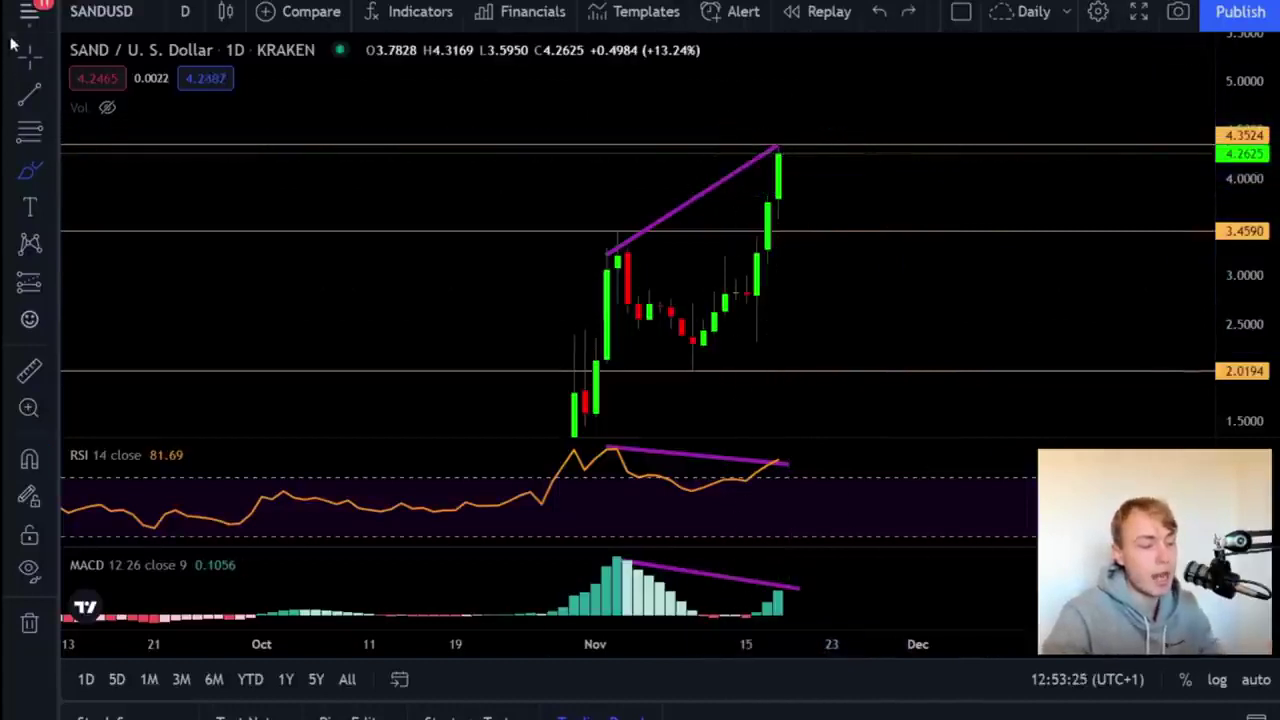
# - Sketch a rising arrow from the 15 November candle to above 5.8082 and another on the RSI, undoing each
pyautogui.click(29, 171)
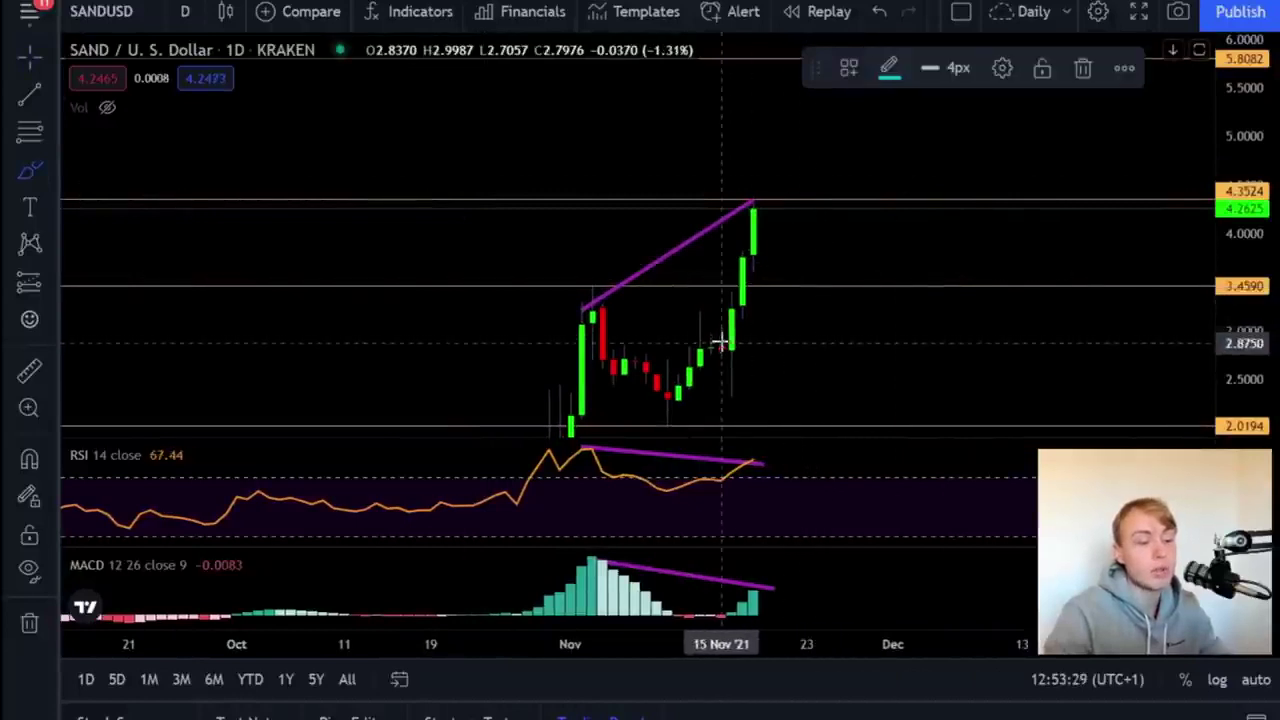
pyautogui.moveTo(722, 343); pyautogui.dragTo(844, 40)
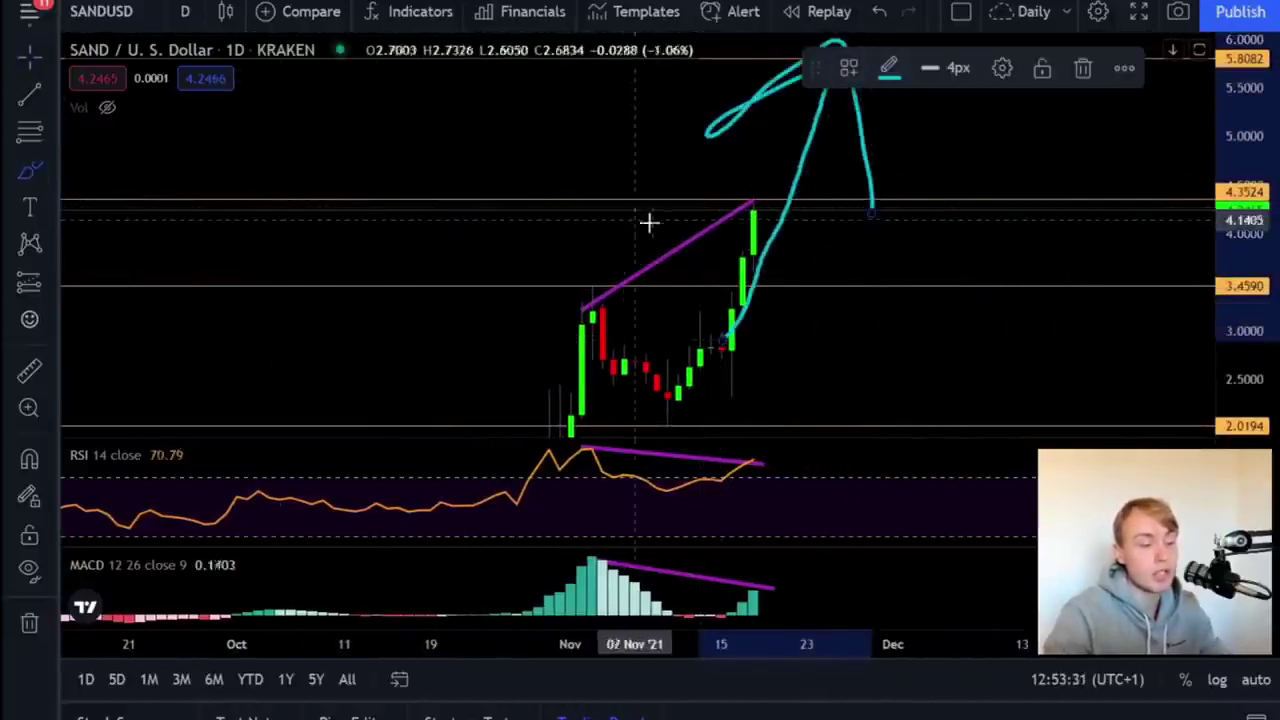
pyautogui.hotkey('ctrl', 'z')
pyautogui.moveTo(740, 452); pyautogui.dragTo(814, 434)
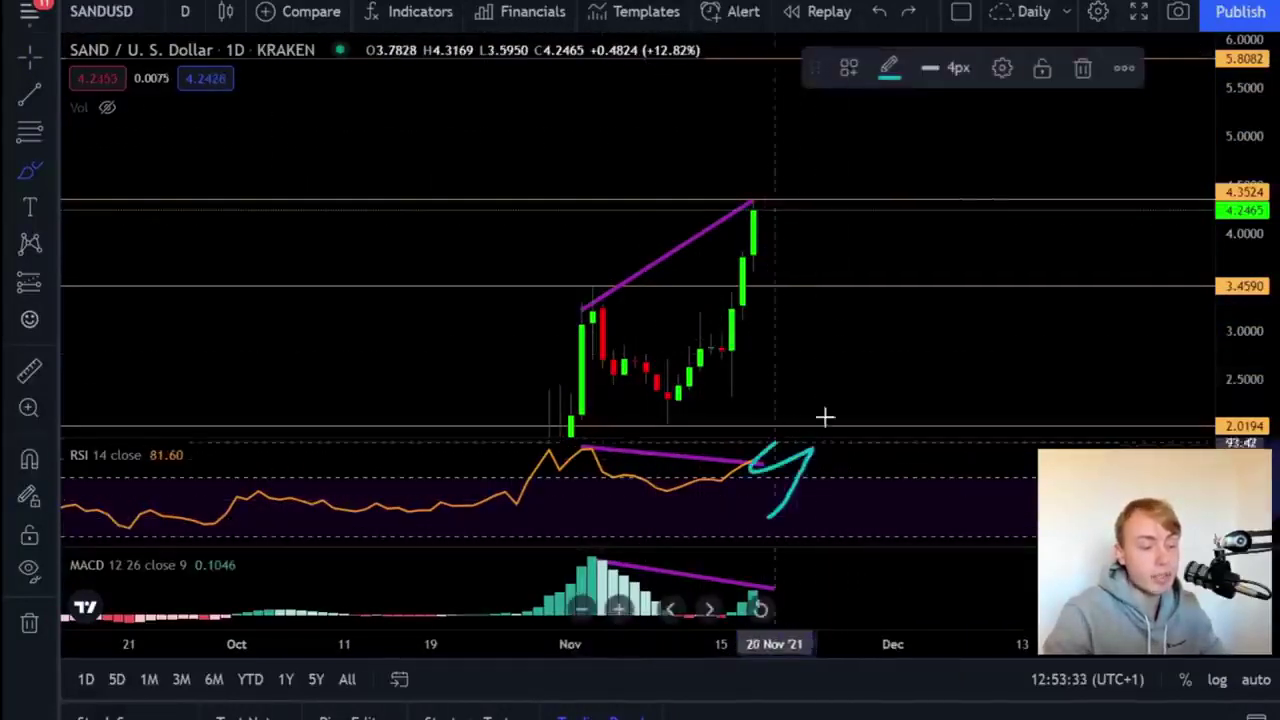
pyautogui.hotkey('ctrl', 'z')
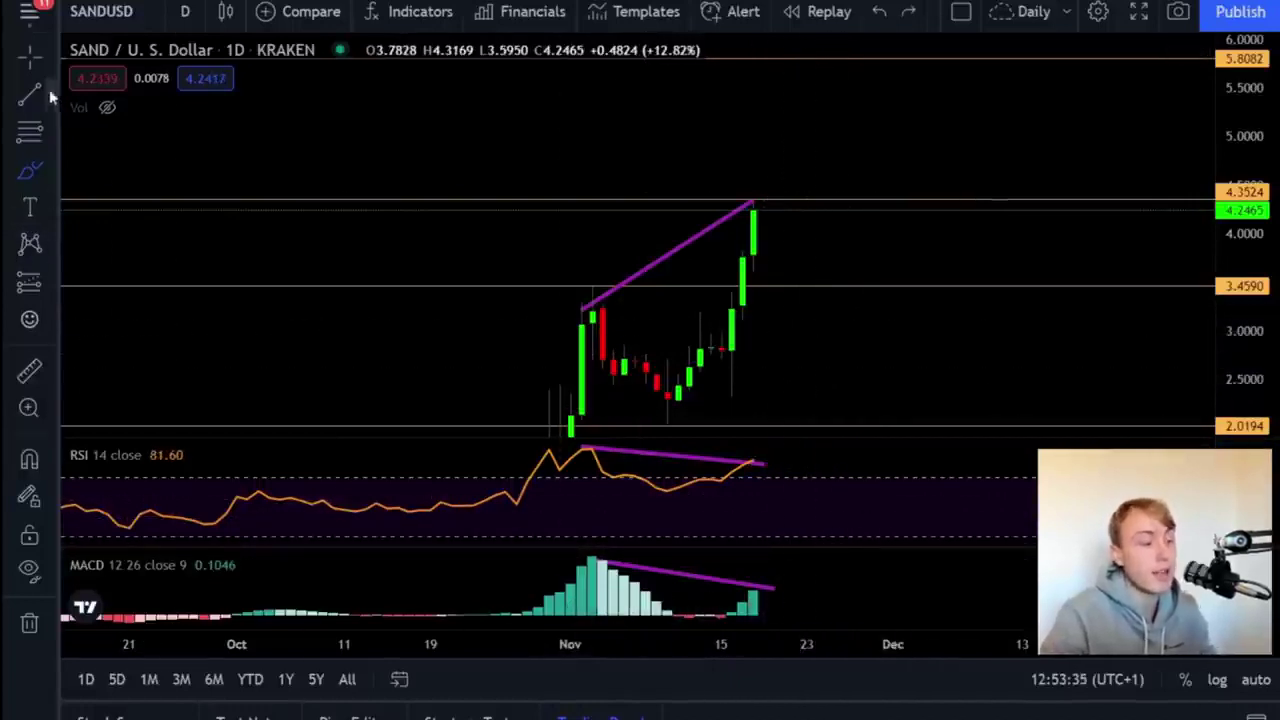
pyautogui.click(29, 57)
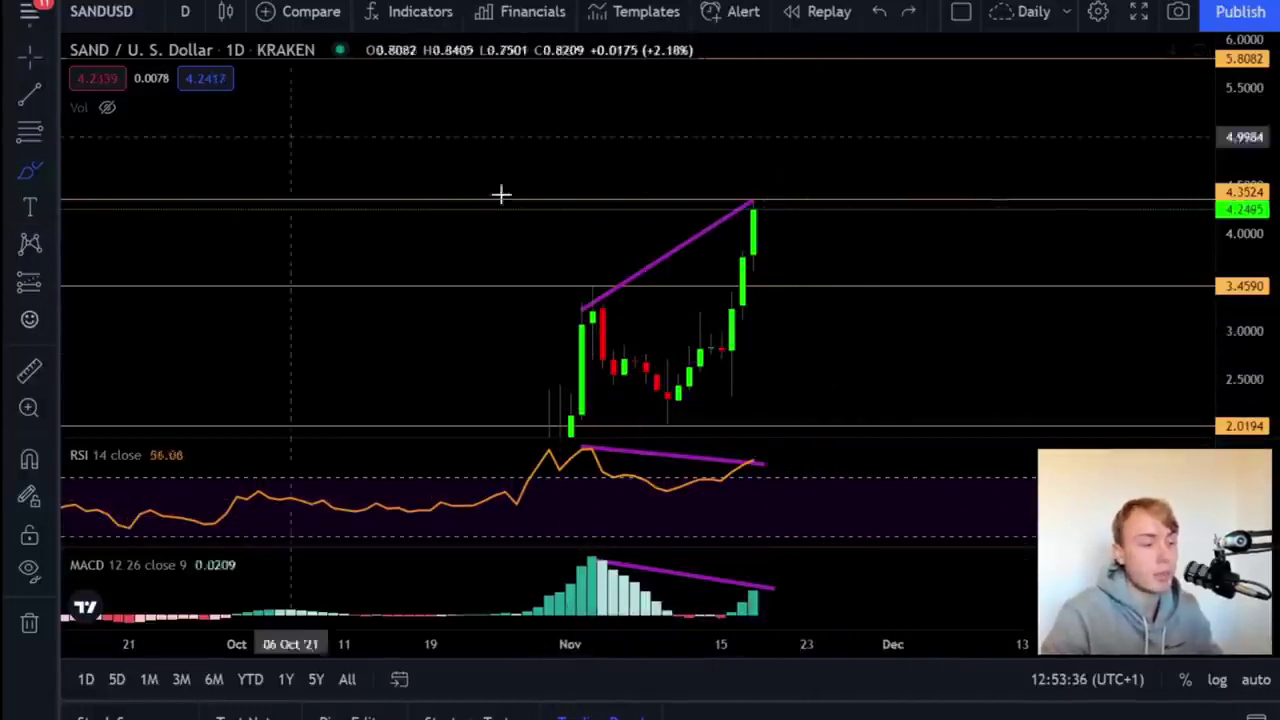
pyautogui.click(668, 266)
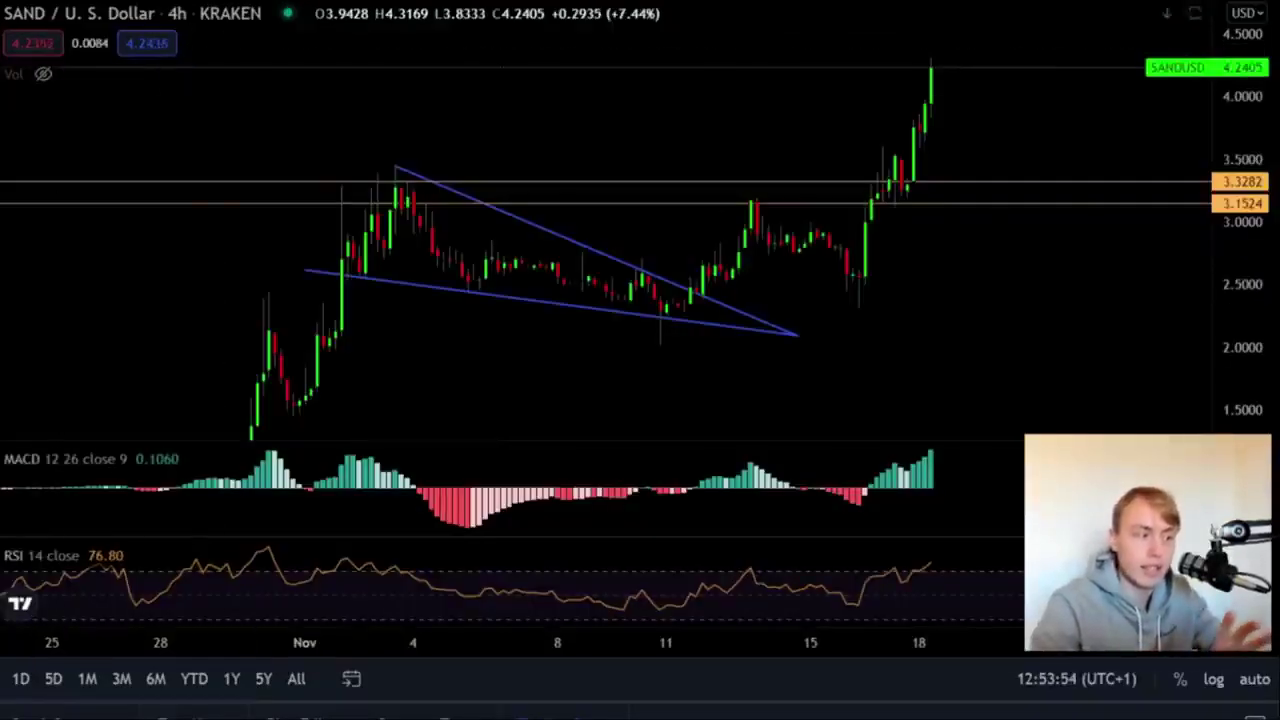
# - Sketch a rising arrow from the falling wedge on the 4-hour chart and another brush mark above it, deleting each
pyautogui.moveTo(613, 109); pyautogui.dragTo(540, 166)
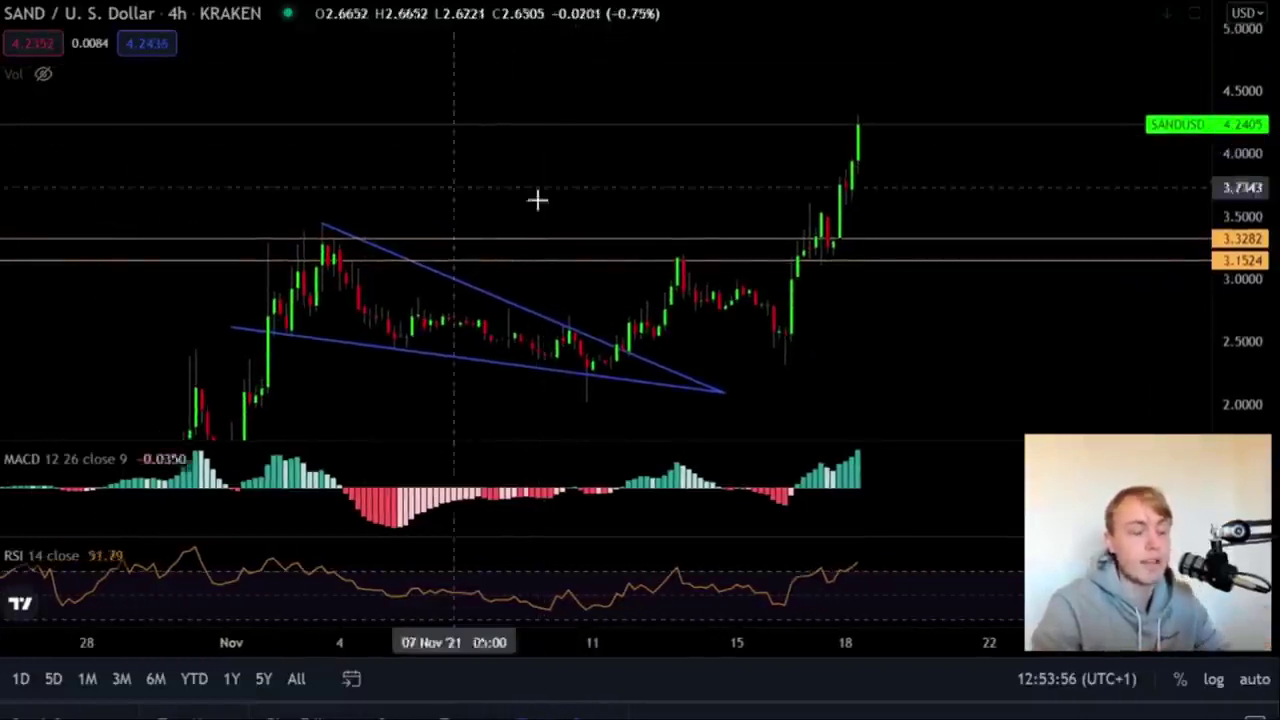
pyautogui.moveTo(541, 372)
pyautogui.mouseDown()
pyautogui.moveTo(617, 197)
pyautogui.moveTo(791, 261)
pyautogui.mouseUp()
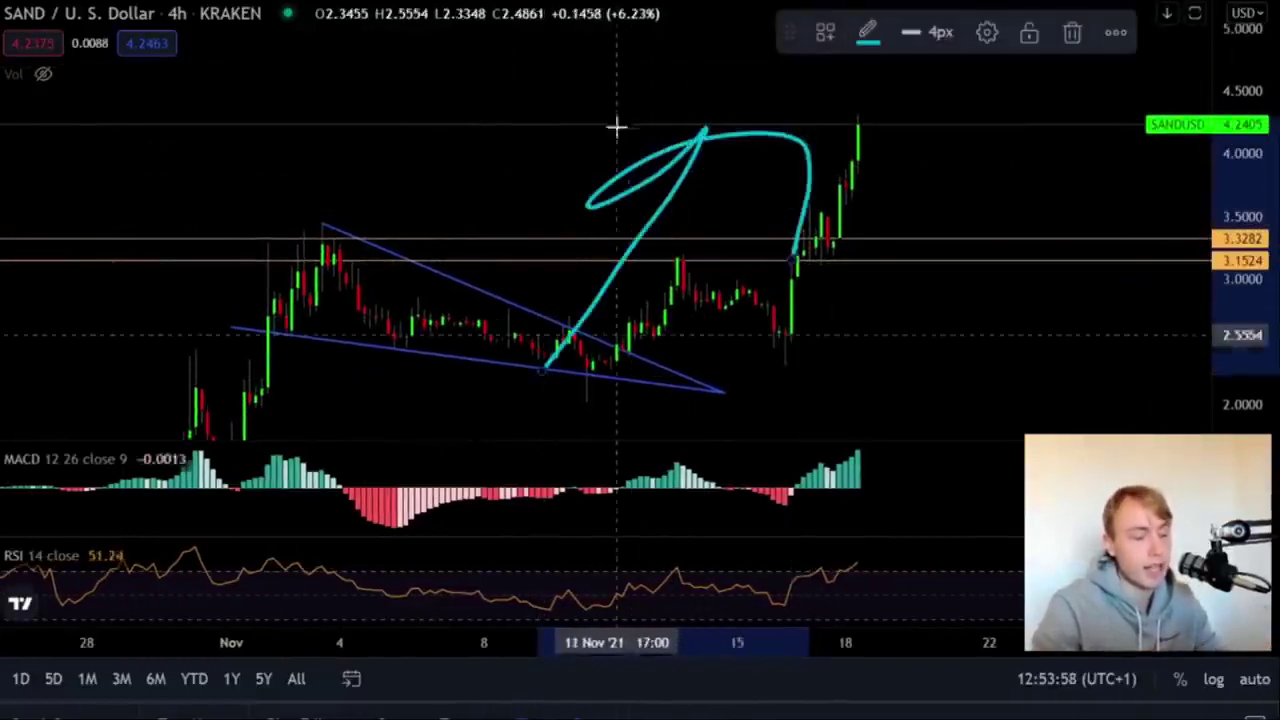
pyautogui.press('Delete')
pyautogui.moveTo(603, 100)
pyautogui.mouseDown()
pyautogui.moveTo(857, 343)
pyautogui.moveTo(908, 209)
pyautogui.mouseUp()
pyautogui.press('Delete')
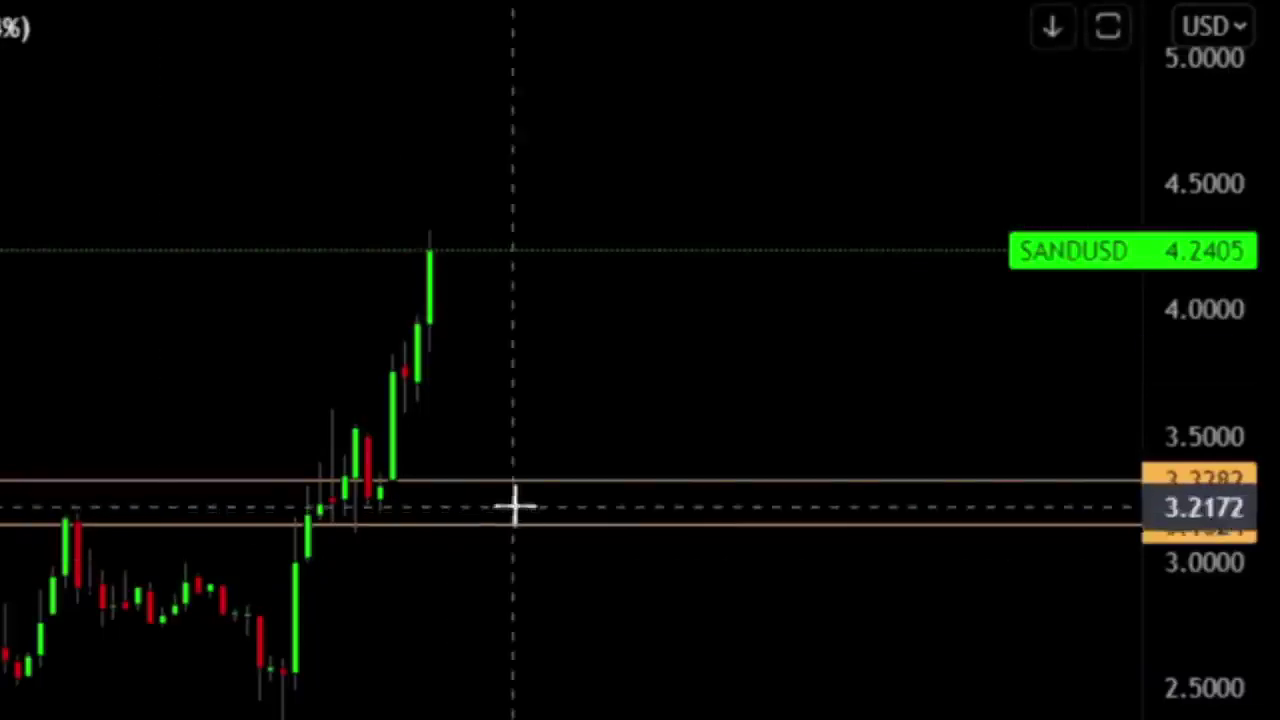
# - Mark and circle the support zone between 3.3282 and 3.1524 beyond the latest candle, and undo the brush mark
pyautogui.moveTo(934, 258); pyautogui.dragTo(1052, 251)
pyautogui.moveTo(826, 505); pyautogui.dragTo(962, 528)
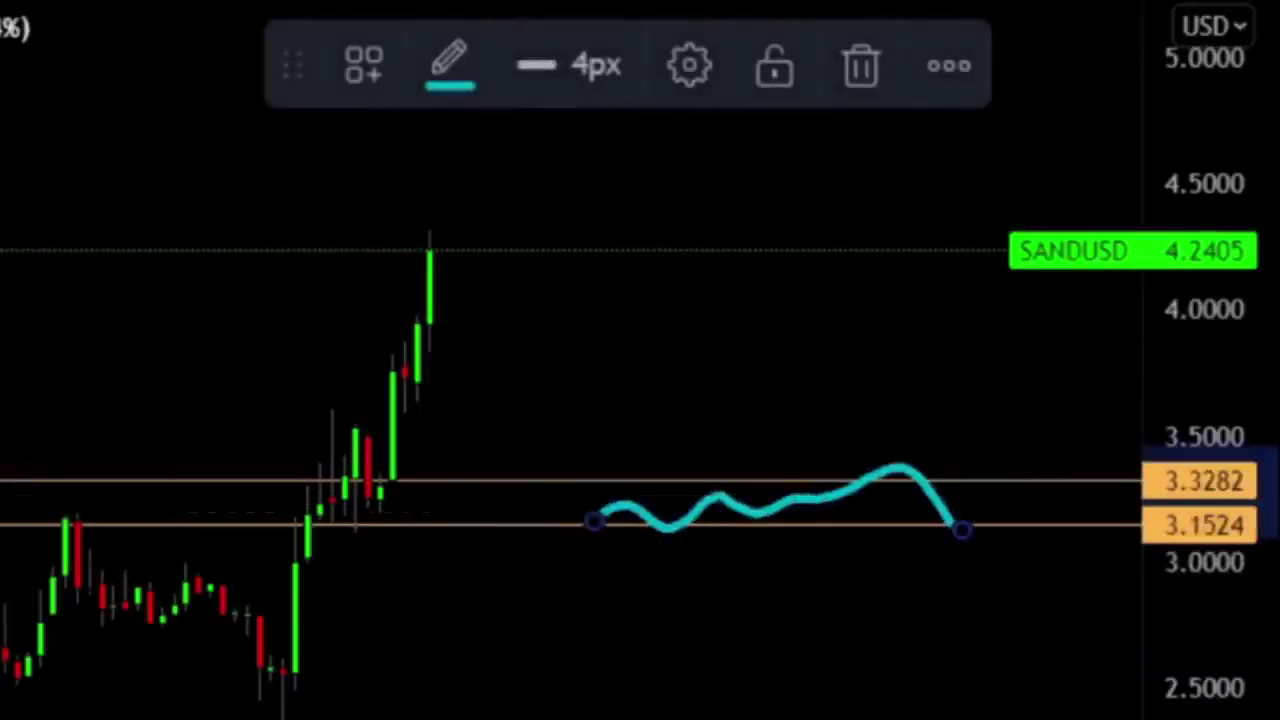
pyautogui.moveTo(1167, 249)
pyautogui.mouseDown()
pyautogui.moveTo(906, 308)
pyautogui.moveTo(994, 319)
pyautogui.moveTo(1011, 209)
pyautogui.mouseUp()
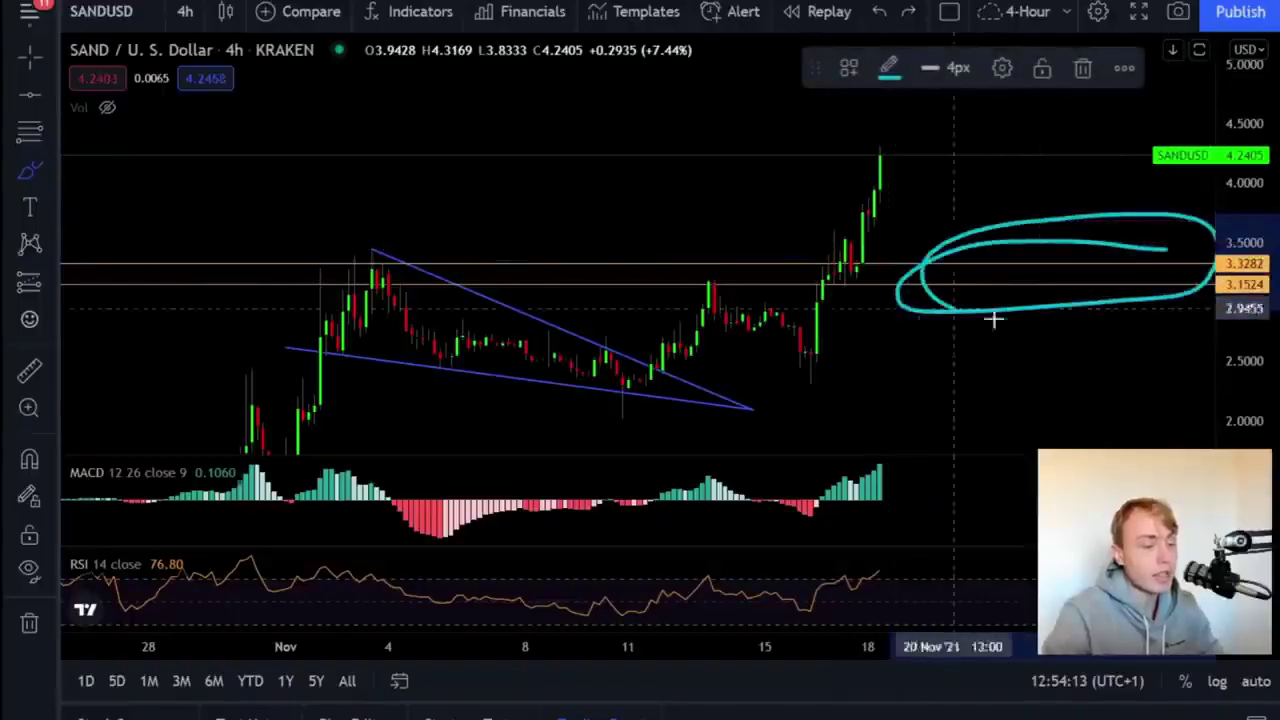
pyautogui.hotkey('ctrl', 'z')
# - Circle the 17 November retest, the 13 November high and the early November peak around the 3.1524–3.3282 zone, undoing each mark
pyautogui.moveTo(1246, 386); pyautogui.dragTo(1266, 313)
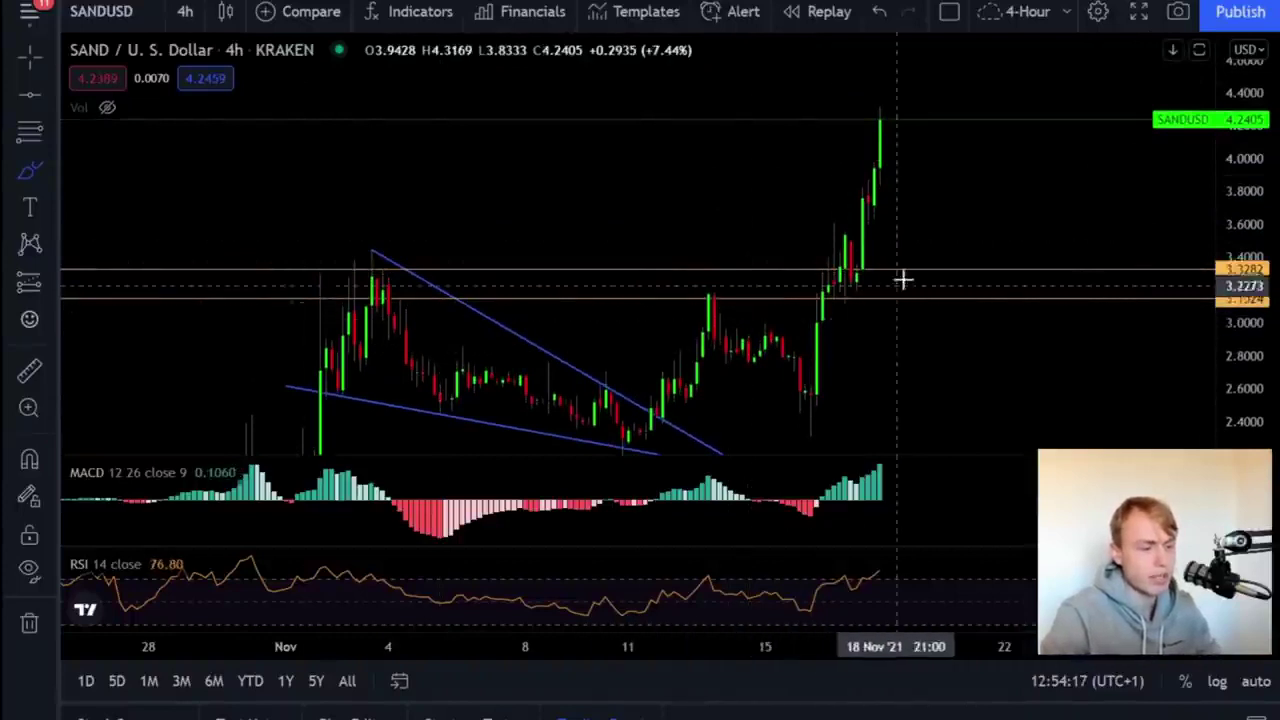
pyautogui.moveTo(871, 261)
pyautogui.mouseDown()
pyautogui.moveTo(838, 267)
pyautogui.moveTo(892, 262)
pyautogui.mouseUp()
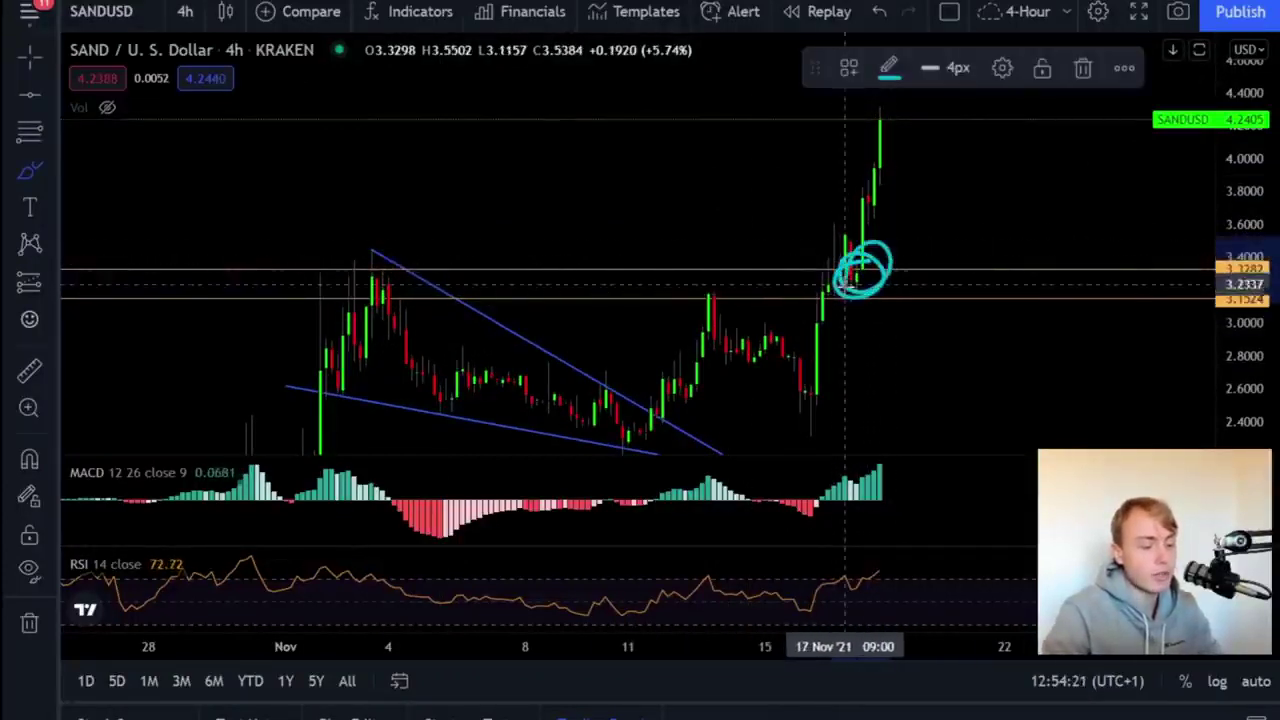
pyautogui.hotkey('ctrl', 'z')
pyautogui.moveTo(727, 250); pyautogui.dragTo(712, 305)
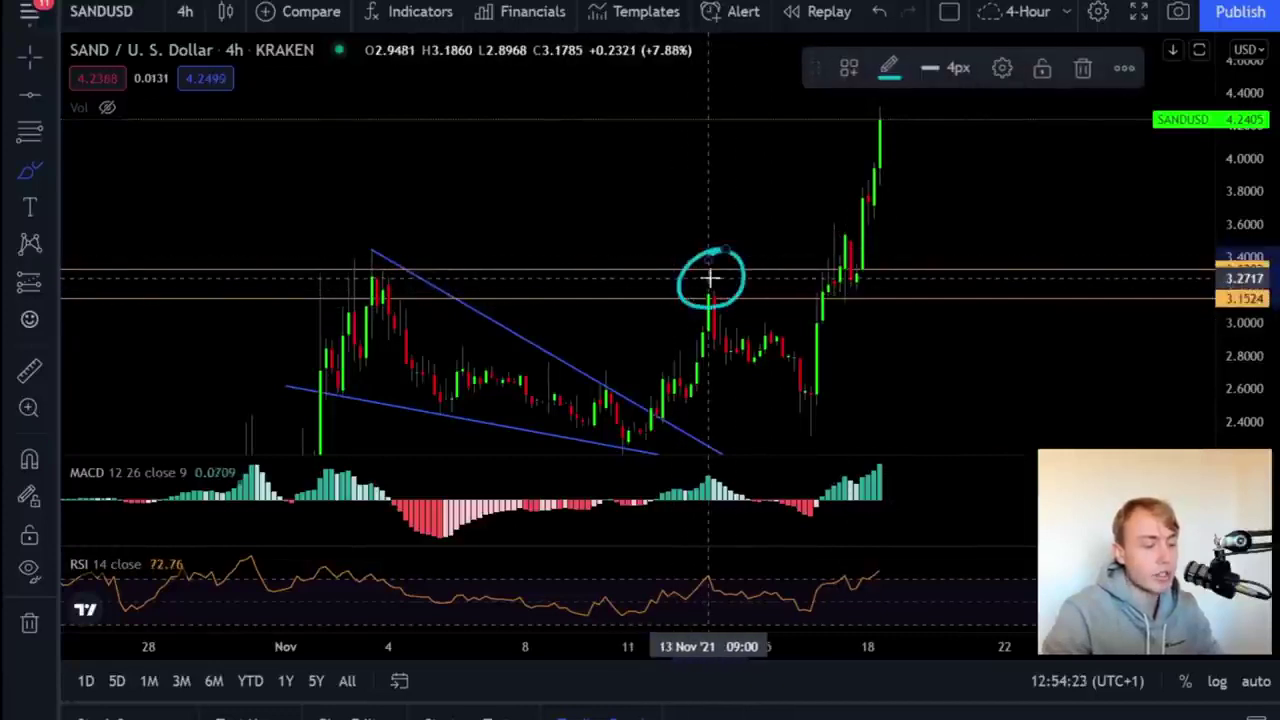
pyautogui.hotkey('ctrl', 'z')
pyautogui.moveTo(409, 258)
pyautogui.mouseDown()
pyautogui.moveTo(343, 254)
pyautogui.moveTo(318, 288)
pyautogui.moveTo(368, 258)
pyautogui.mouseUp()
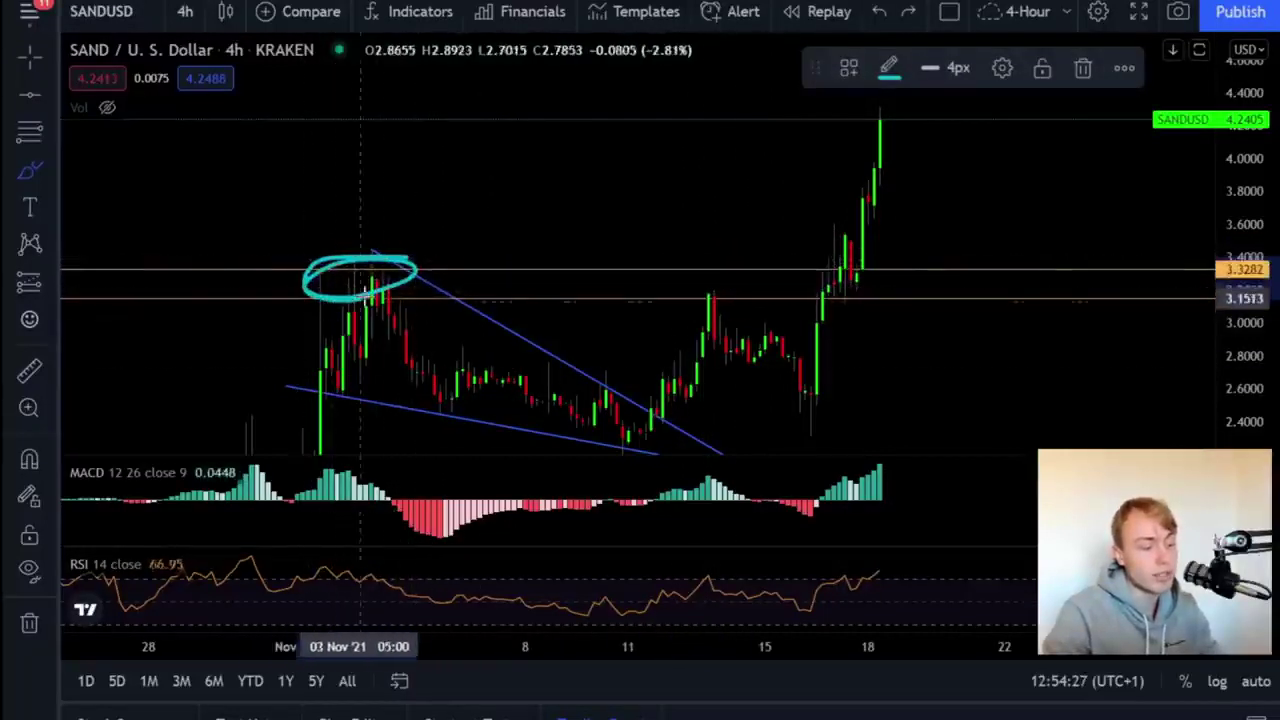
pyautogui.hotkey('ctrl', 'z')
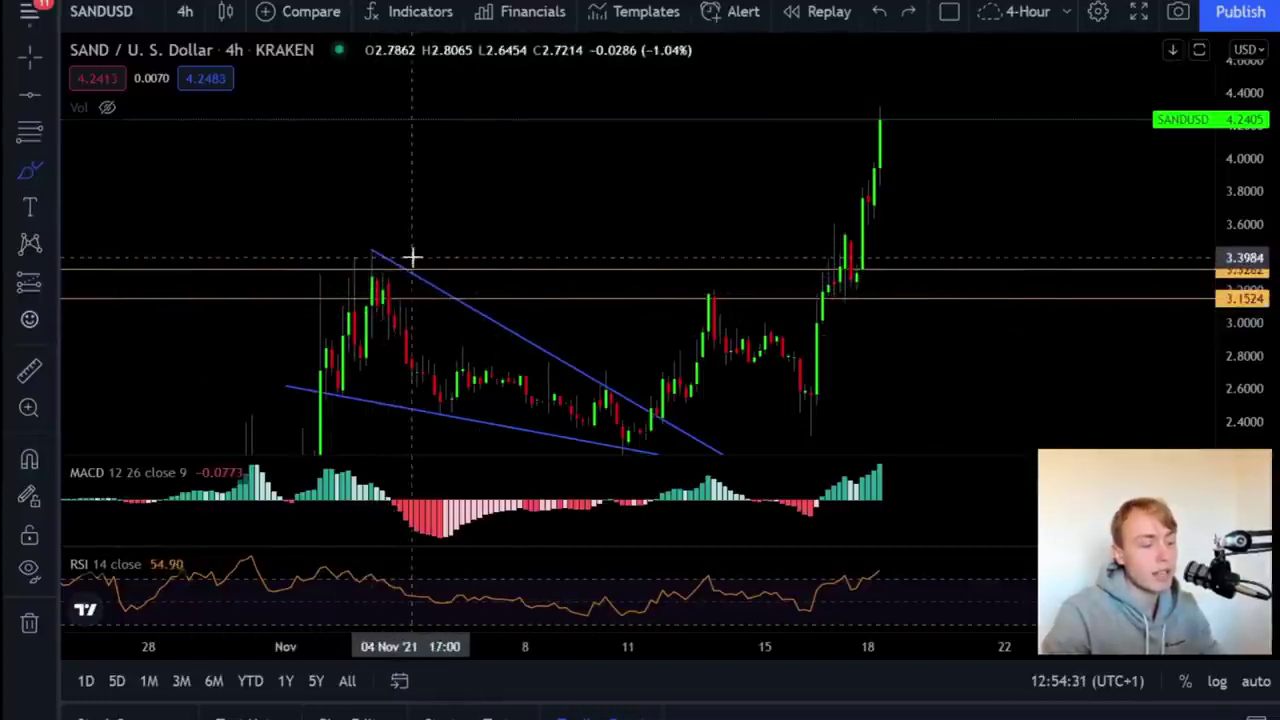
# - Circle the early November peak, the 13 November high and the 17 November candles together, and undo these marks
pyautogui.moveTo(429, 252)
pyautogui.mouseDown()
pyautogui.moveTo(349, 317)
pyautogui.moveTo(406, 232)
pyautogui.mouseUp()
pyautogui.moveTo(737, 257)
pyautogui.mouseDown()
pyautogui.moveTo(786, 286)
pyautogui.moveTo(710, 224)
pyautogui.mouseUp()
pyautogui.press('Escape')
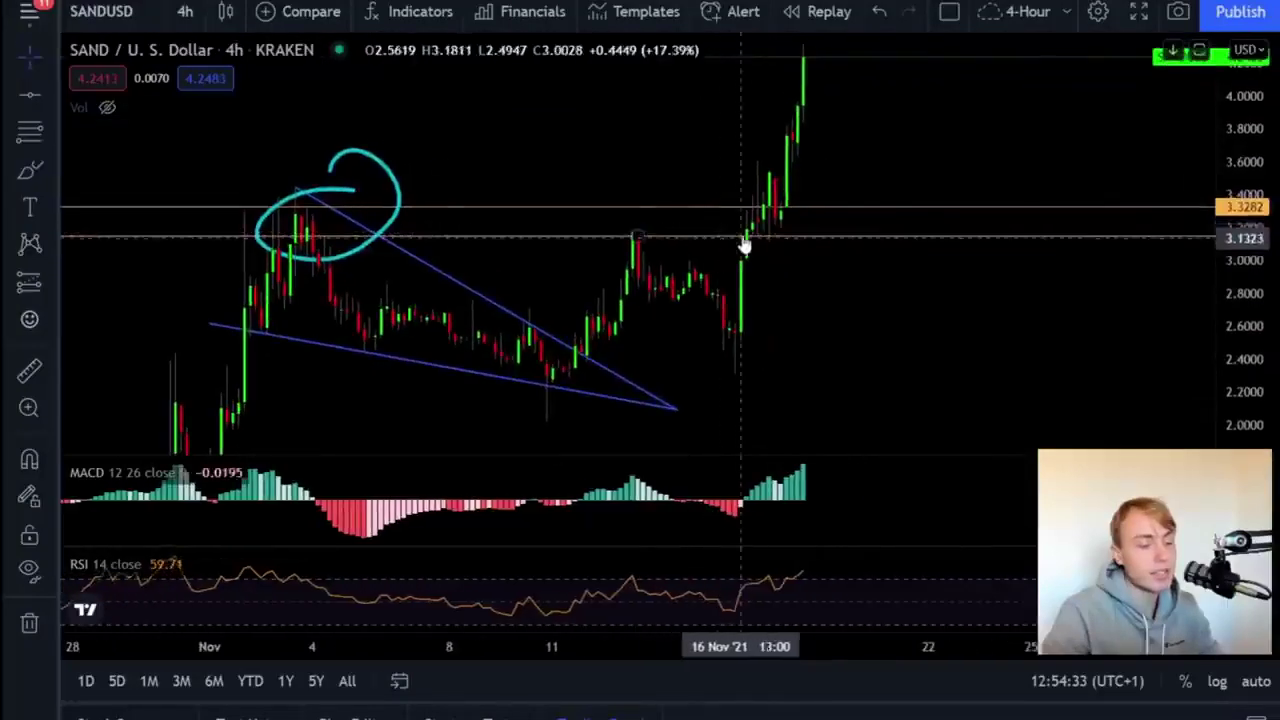
pyautogui.click(30, 170)
pyautogui.moveTo(637, 200); pyautogui.dragTo(598, 160)
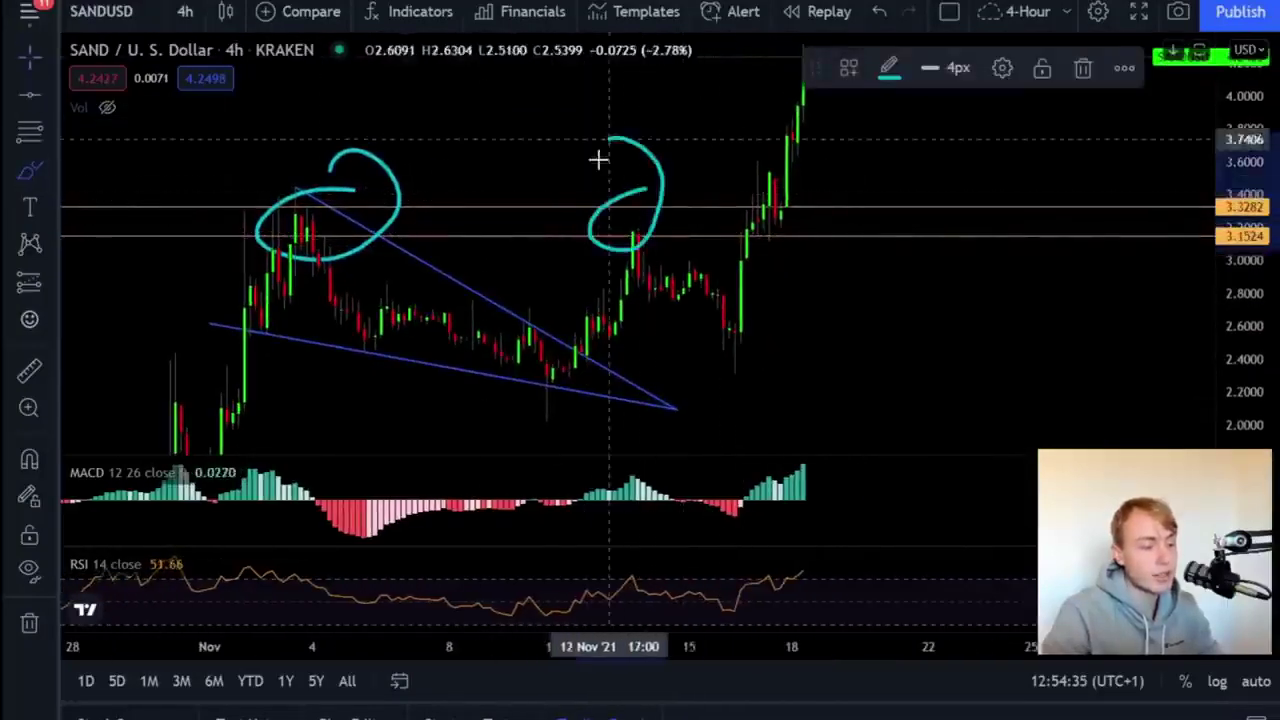
pyautogui.moveTo(771, 197)
pyautogui.mouseDown()
pyautogui.moveTo(780, 223)
pyautogui.moveTo(786, 207)
pyautogui.mouseUp()
pyautogui.hotkey('ctrl', 'z')
pyautogui.hotkey('ctrl', 'z')
pyautogui.hotkey('ctrl', 'z')
pyautogui.hotkey('ctrl', 'z')
# - Draw a brush mark beyond the latest candle from the current price down to the 3.1524 level and undo it
pyautogui.moveTo(941, 118)
pyautogui.mouseDown()
pyautogui.moveTo(965, 153)
pyautogui.moveTo(1077, 206)
pyautogui.moveTo(940, 303)
pyautogui.mouseUp()
pyautogui.hotkey('ctrl', 'z')
pyautogui.hotkey('ctrl', 'z')
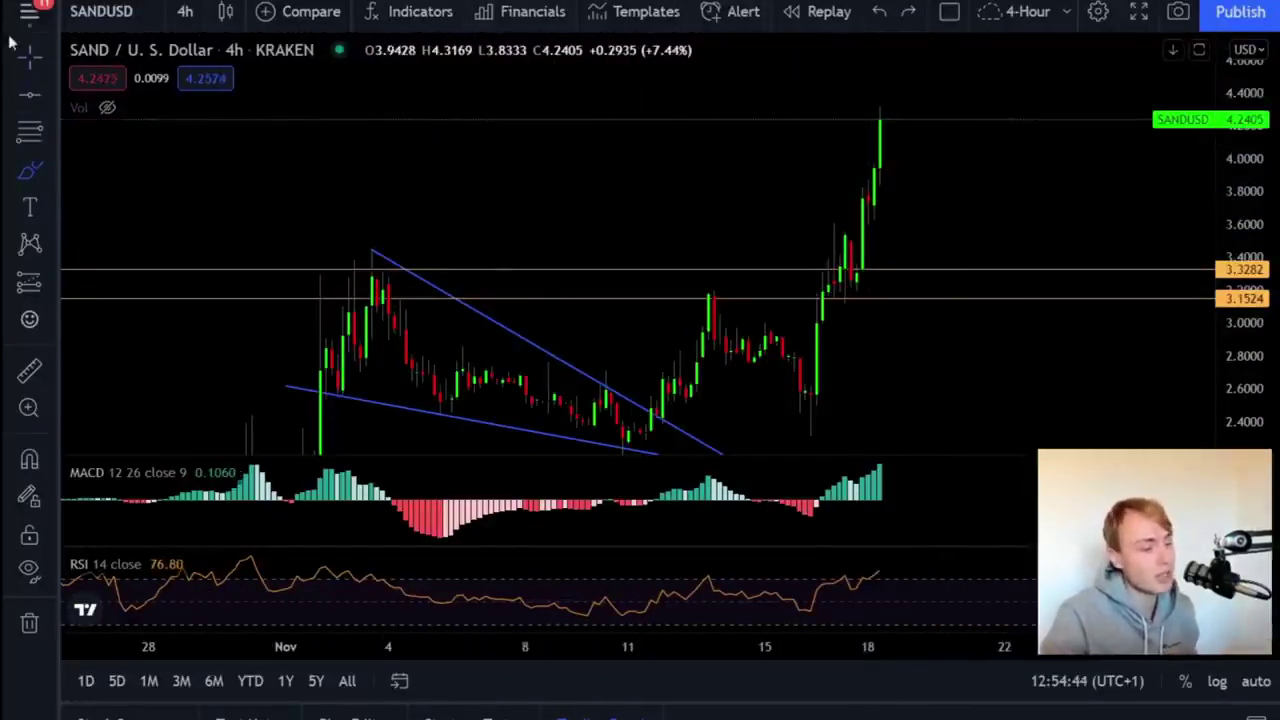
# - Switch to the daily SAND/USD chart, circle the 8.6618 level in November, and delete the brush mark
pyautogui.click(190, 1)
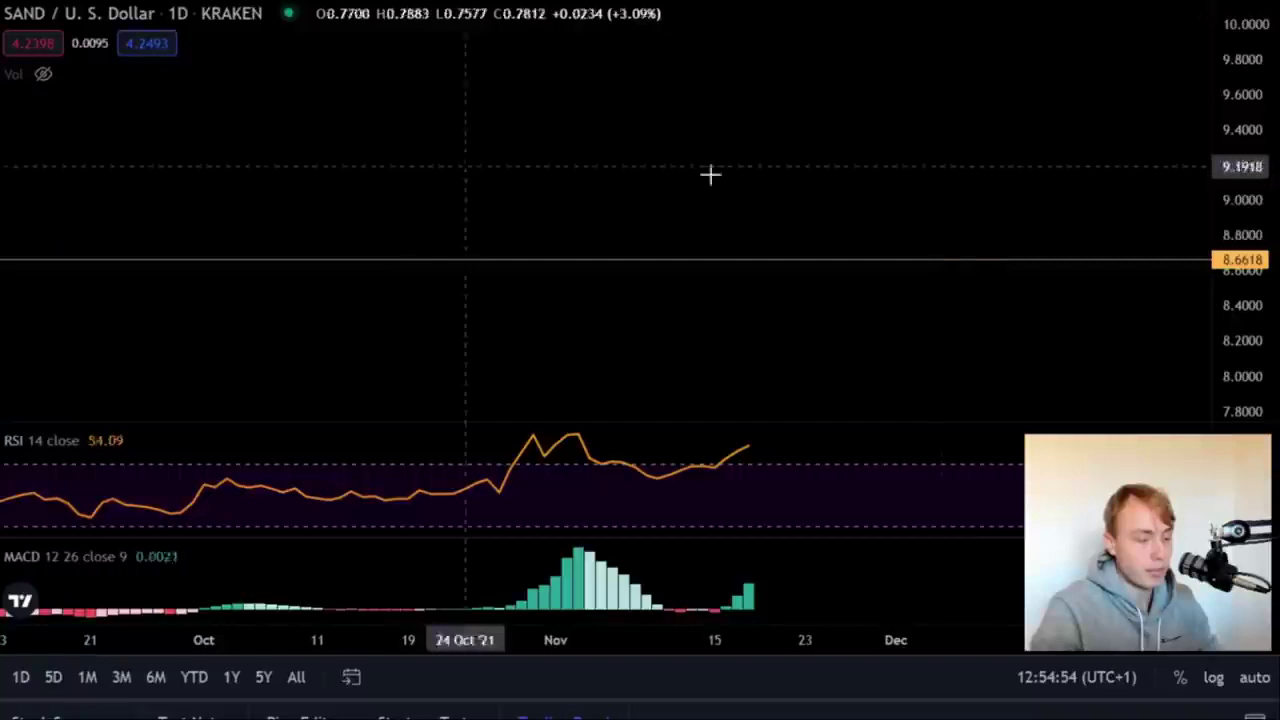
pyautogui.moveTo(1010, 232); pyautogui.dragTo(1114, 217)
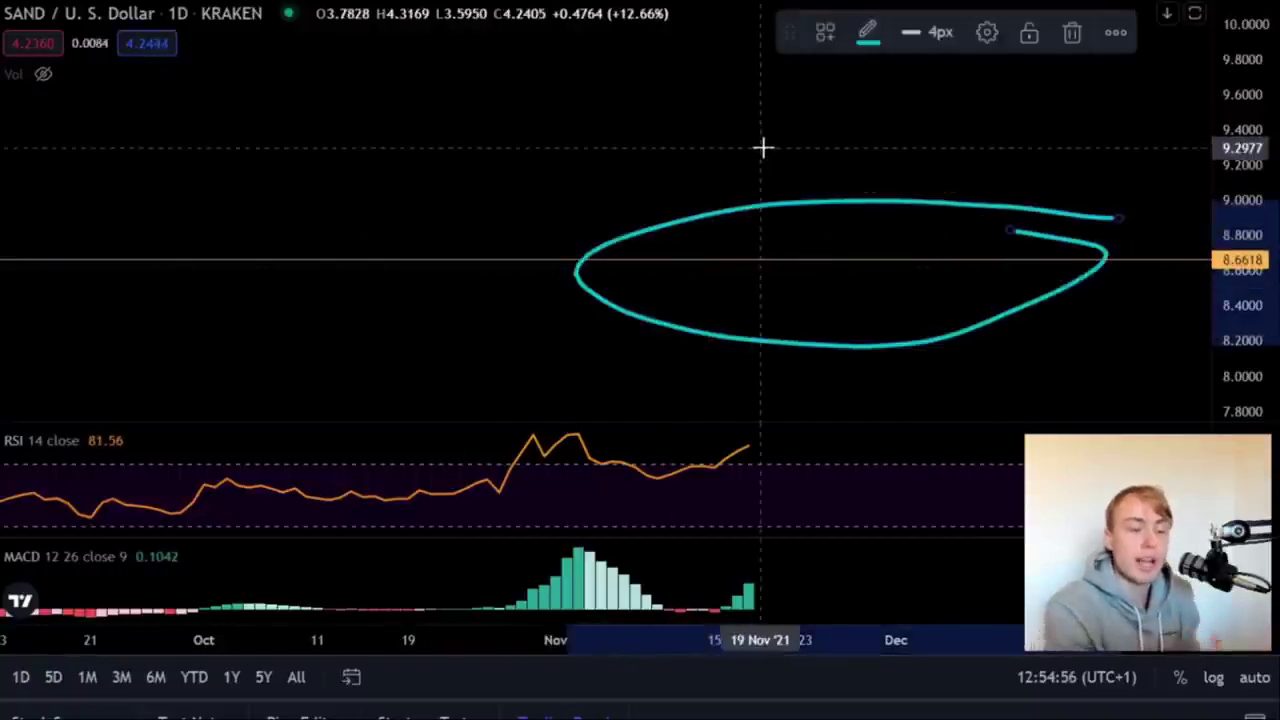
pyautogui.press('Delete')
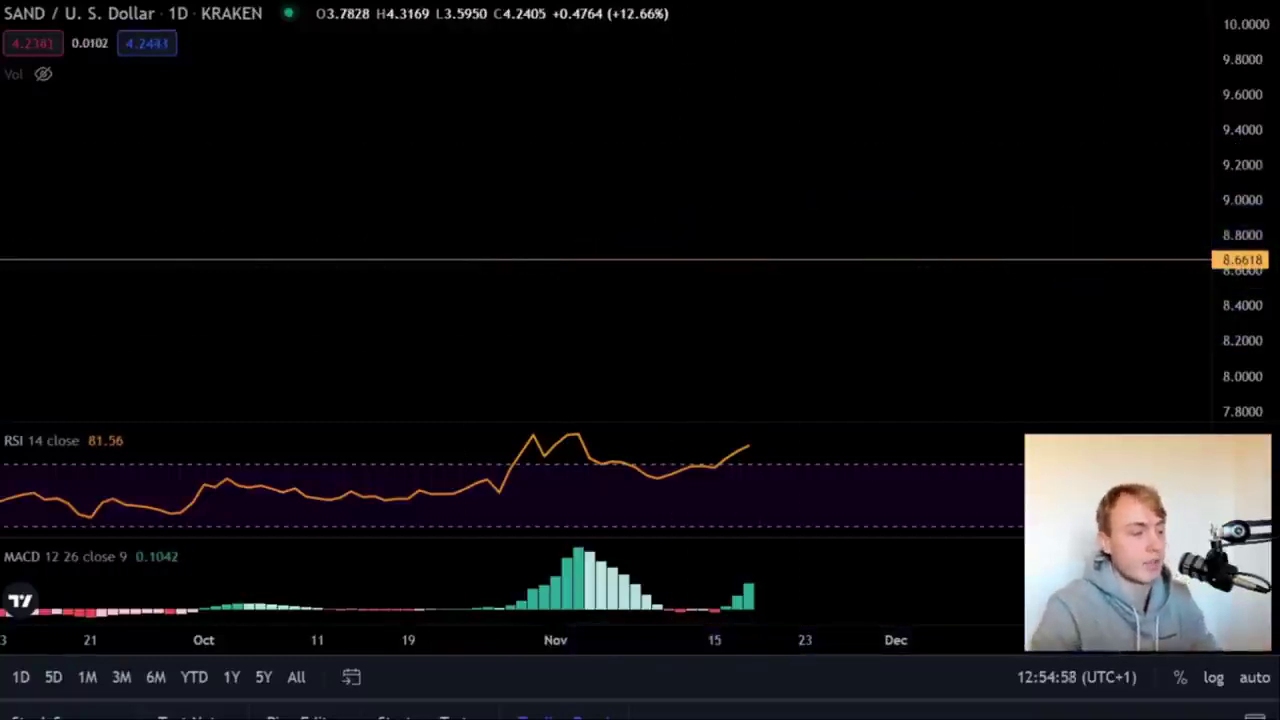
# - Draw a Fibonacci retracement from the 3 November high at 3.4663 to 2.0182 on 18 November
pyautogui.moveTo(662, 336); pyautogui.dragTo(662, 111)
pyautogui.moveTo(797, 348); pyautogui.dragTo(757, 81)
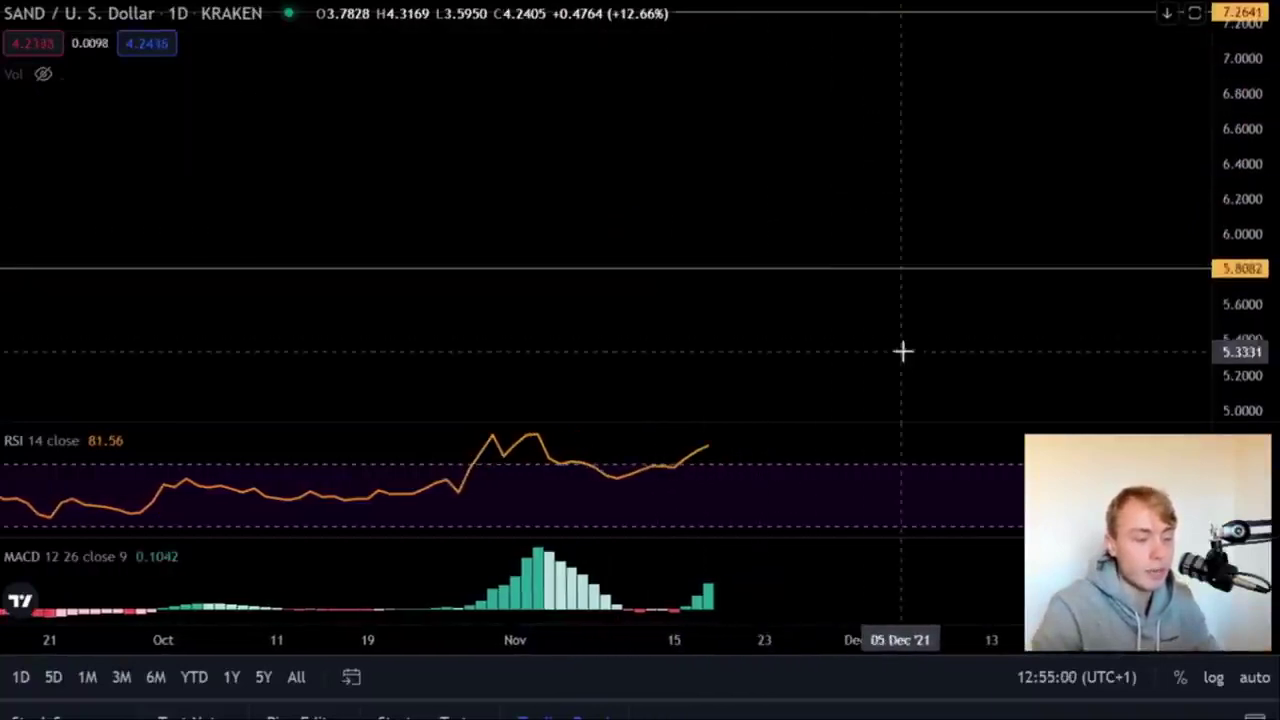
pyautogui.moveTo(903, 351); pyautogui.dragTo(994, 191)
pyautogui.moveTo(1243, 231); pyautogui.dragTo(1243, 298)
pyautogui.moveTo(1060, 257); pyautogui.dragTo(1105, 57)
pyautogui.moveTo(1060, 368); pyautogui.dragTo(1046, 301)
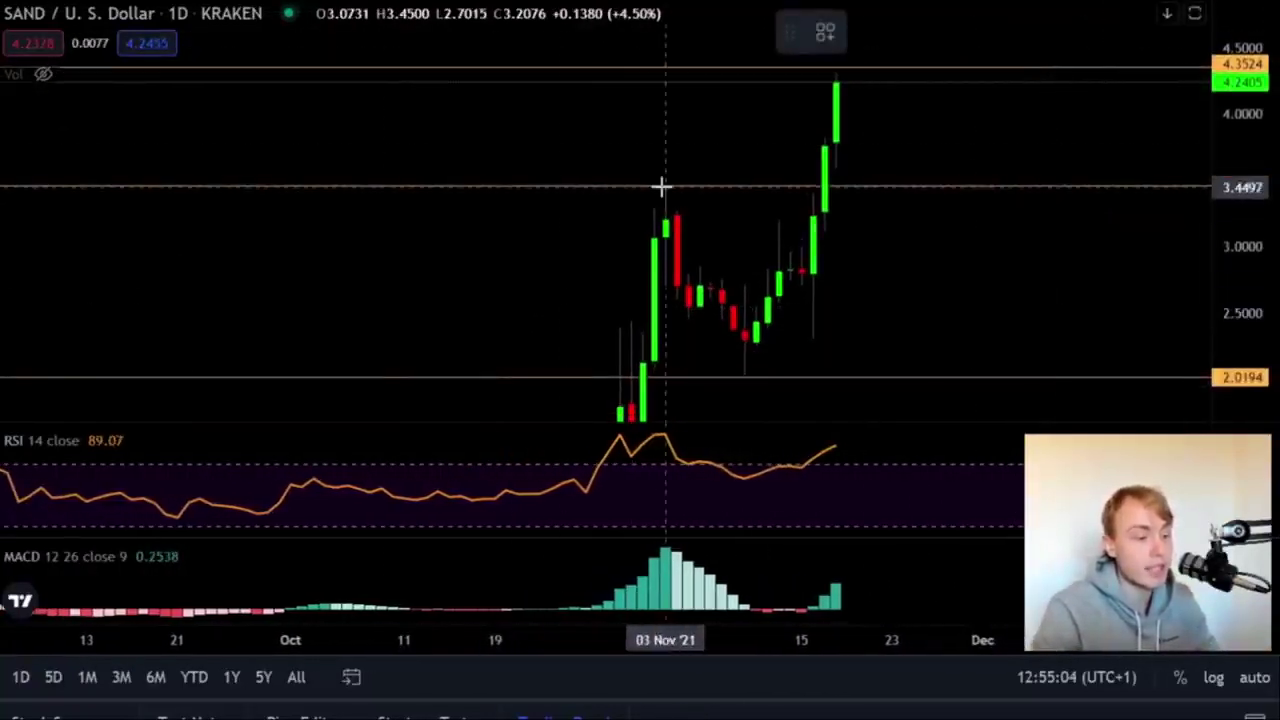
pyautogui.click(835, 375)
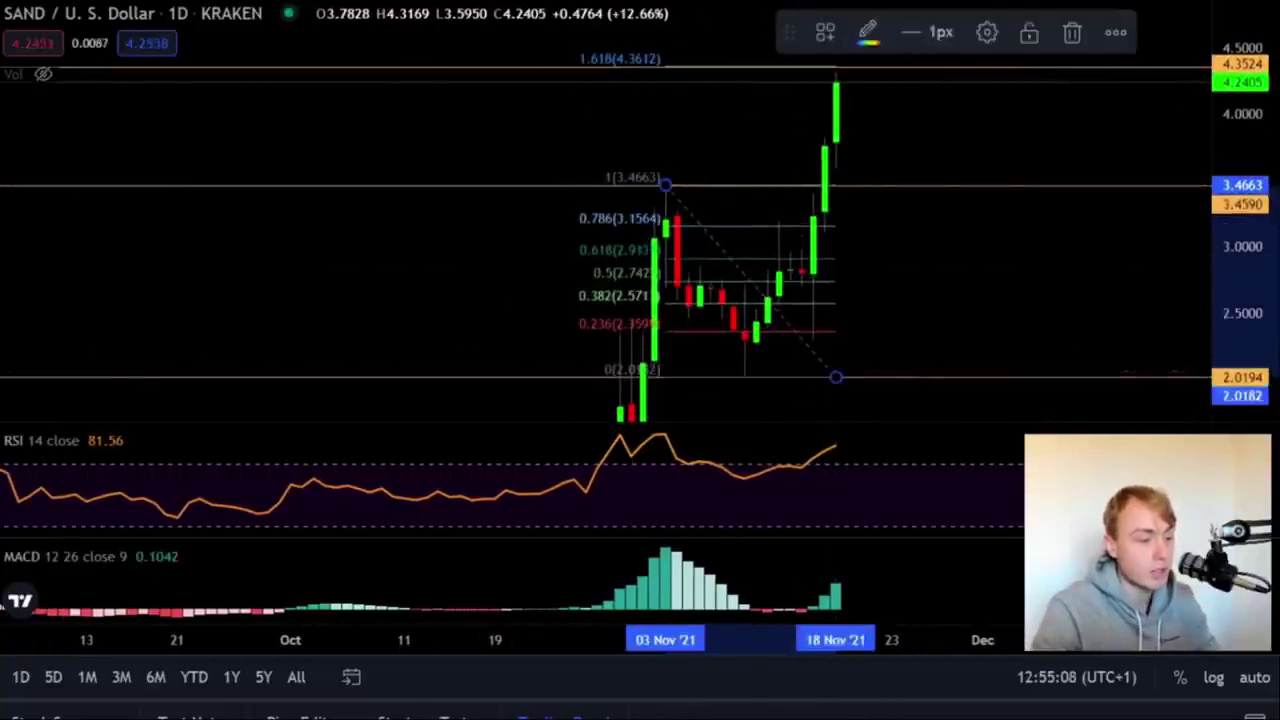
# - Circle the Fibonacci 1 level at the 3 November high, brush a second mark towards the latest candles, and delete both
pyautogui.moveTo(668, 162)
pyautogui.mouseDown()
pyautogui.moveTo(666, 214)
pyautogui.moveTo(636, 182)
pyautogui.mouseUp()
pyautogui.press('Delete')
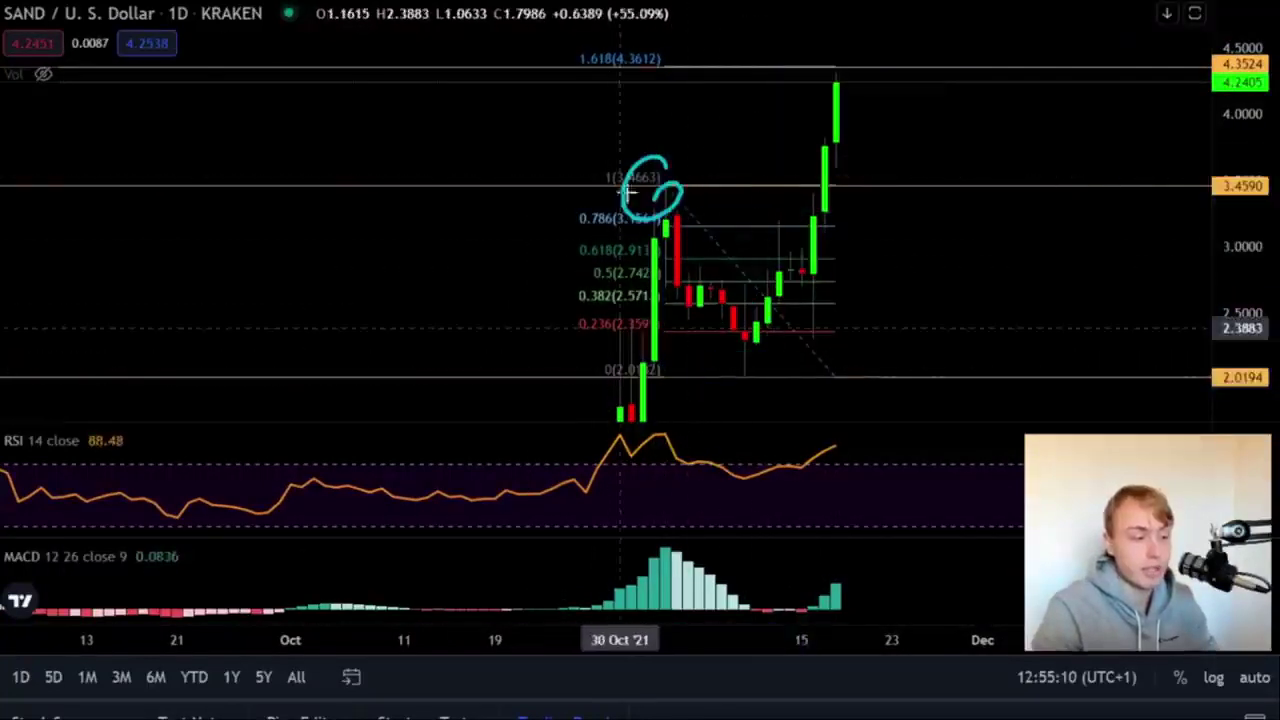
pyautogui.moveTo(670, 140)
pyautogui.mouseDown()
pyautogui.moveTo(626, 246)
pyautogui.moveTo(645, 371)
pyautogui.moveTo(857, 106)
pyautogui.moveTo(897, 229)
pyautogui.mouseUp()
pyautogui.press('Delete')
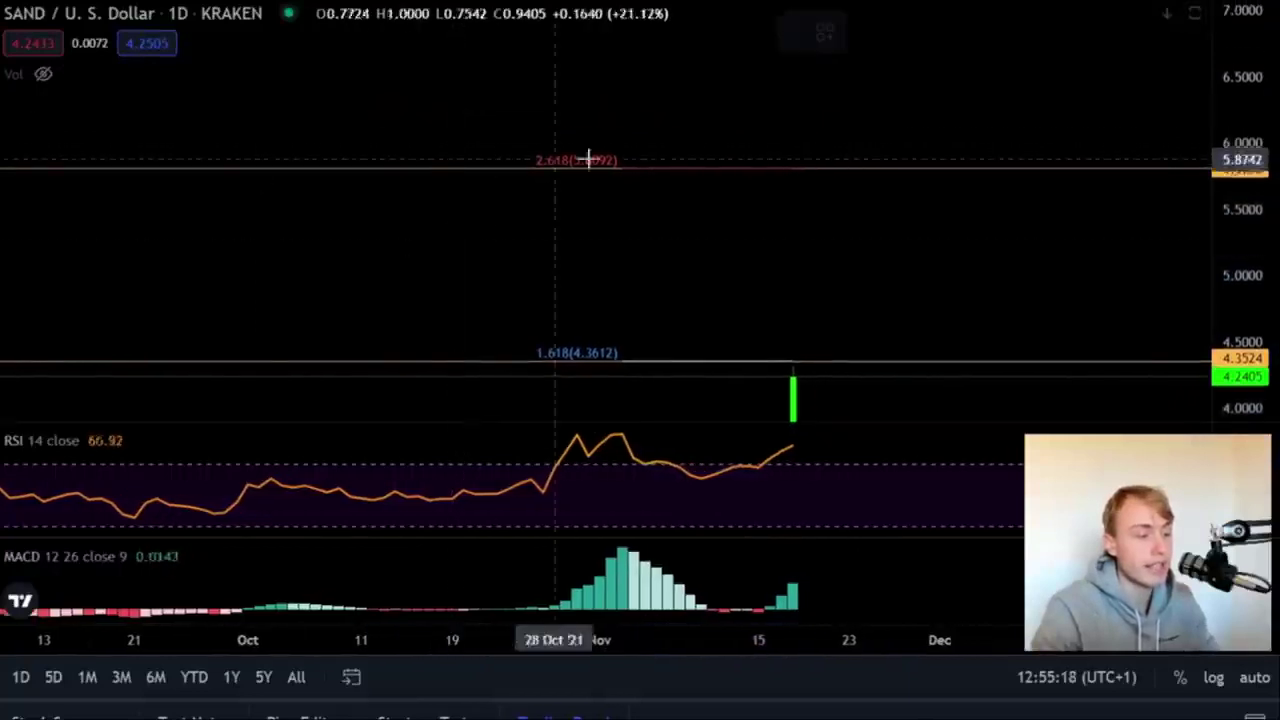
# - Circle the 2.618 Fibonacci label at 5.8092 and the 5.8082 line beyond the latest candle, undoing each mark
pyautogui.moveTo(674, 144)
pyautogui.mouseDown()
pyautogui.moveTo(486, 143)
pyautogui.moveTo(490, 193)
pyautogui.moveTo(578, 107)
pyautogui.mouseUp()
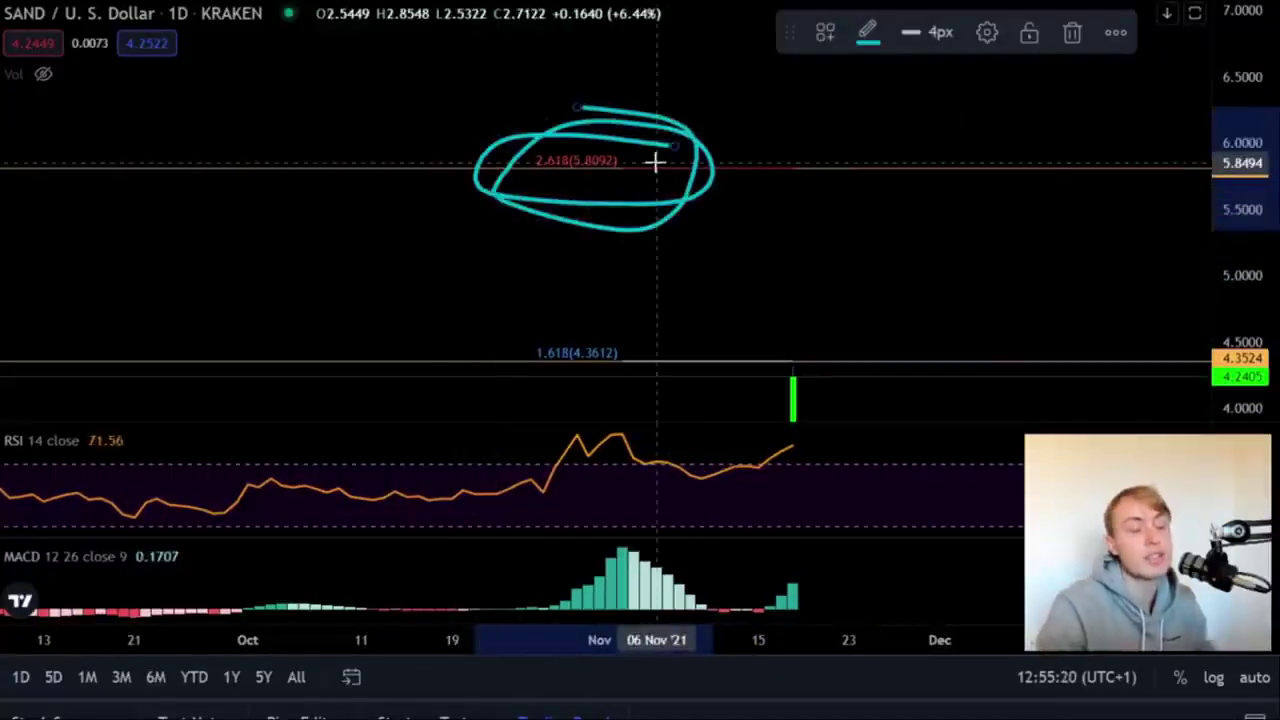
pyautogui.hotkey('ctrl', 'z')
pyautogui.moveTo(1066, 139)
pyautogui.mouseDown()
pyautogui.moveTo(655, 205)
pyautogui.moveTo(570, 98)
pyautogui.mouseUp()
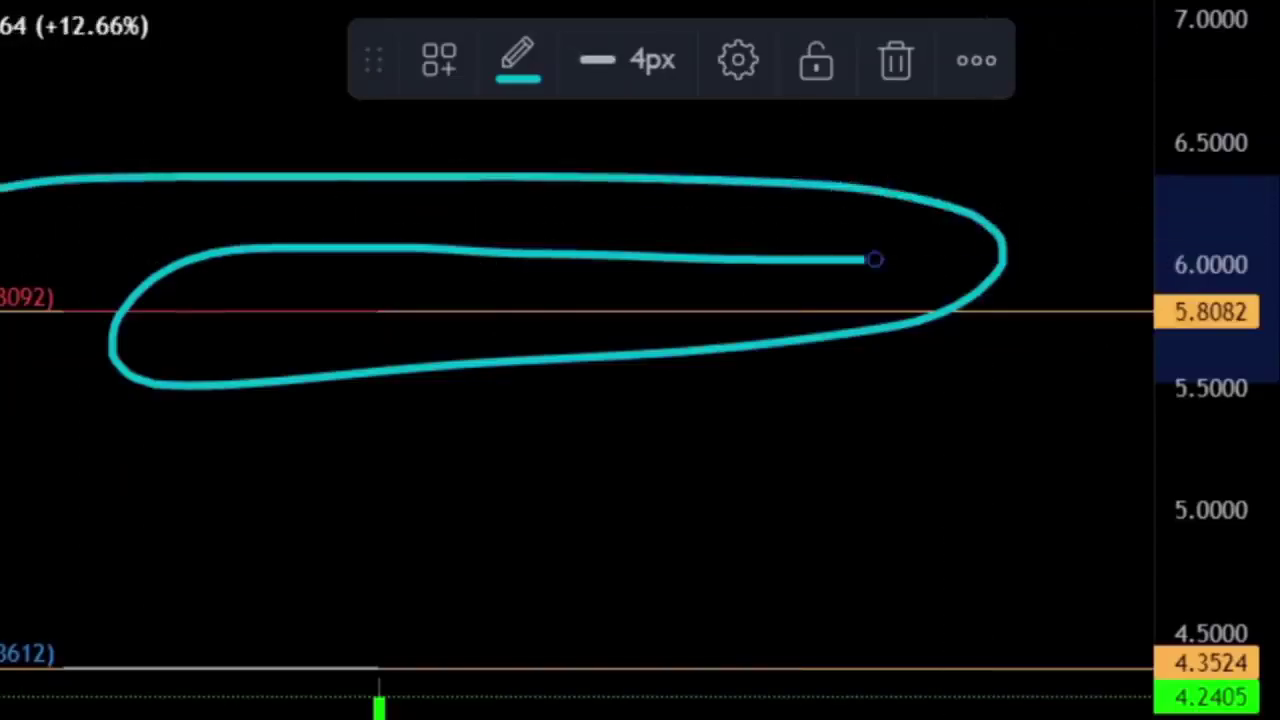
pyautogui.hotkey('ctrl', 'z')
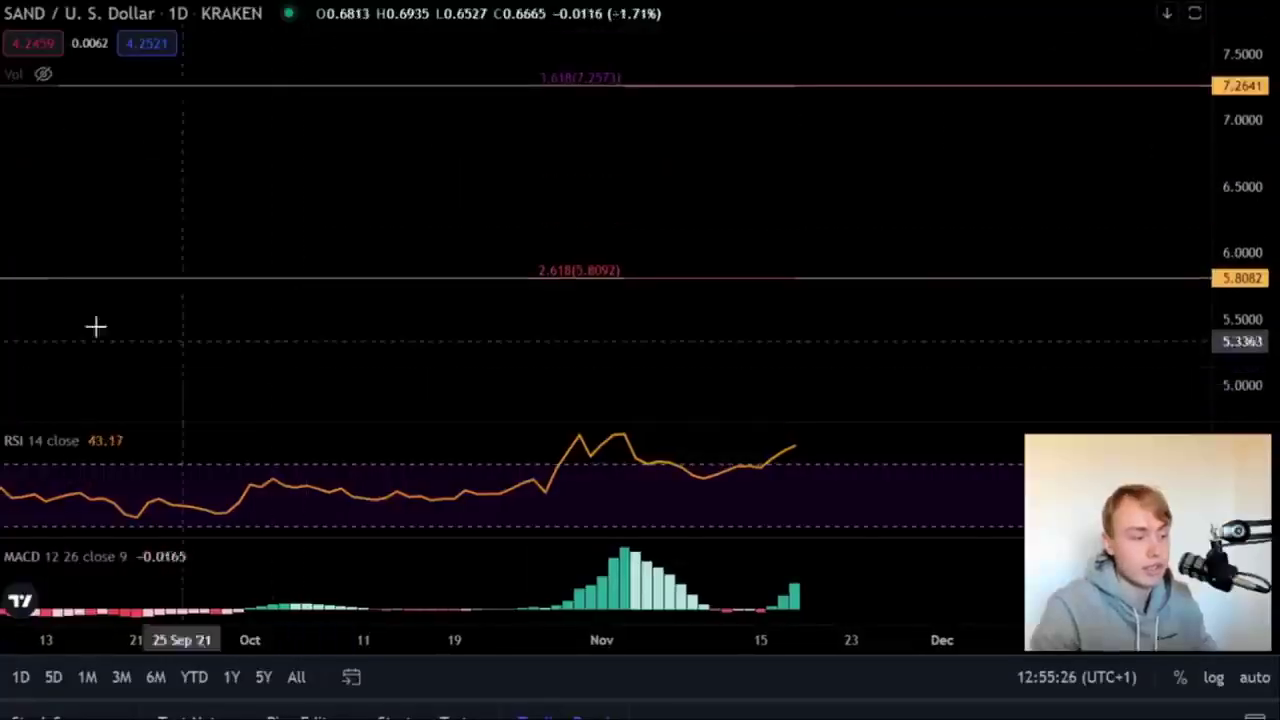
# - Brush an upward move through 5.8082, circle the 3.618 Fibonacci label and the 7.2641 line, and clear each mark
pyautogui.moveTo(763, 375)
pyautogui.mouseDown()
pyautogui.moveTo(866, 140)
pyautogui.moveTo(1010, 238)
pyautogui.mouseUp()
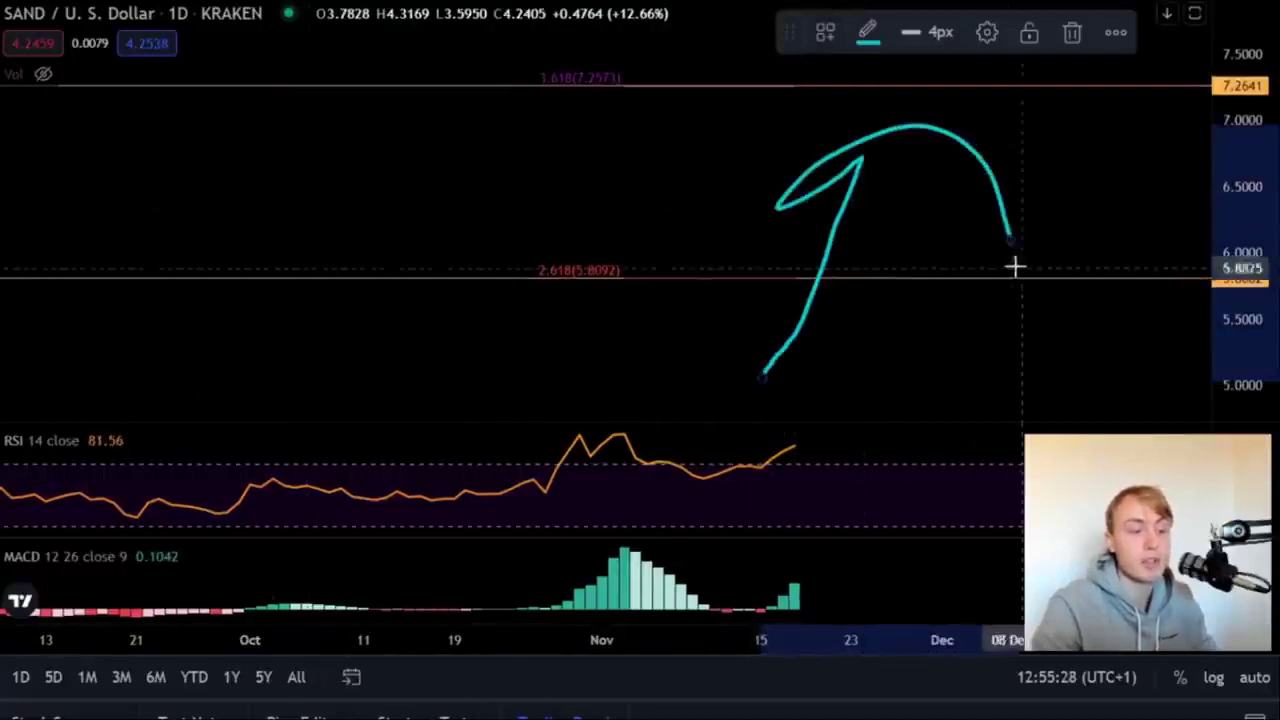
pyautogui.hotkey('ctrl', 'z')
pyautogui.moveTo(329, 190); pyautogui.dragTo(326, 279)
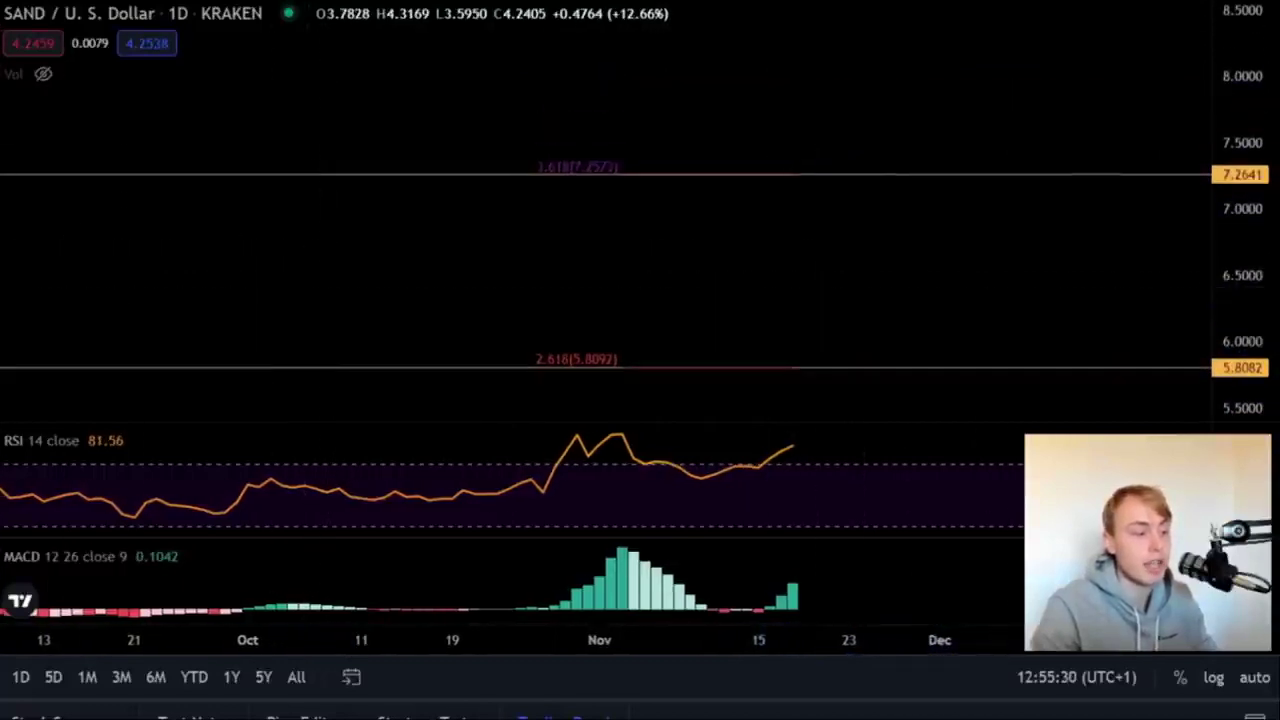
pyautogui.moveTo(607, 137)
pyautogui.mouseDown()
pyautogui.moveTo(577, 134)
pyautogui.moveTo(452, 215)
pyautogui.mouseUp()
pyautogui.hotkey('ctrl', 'z')
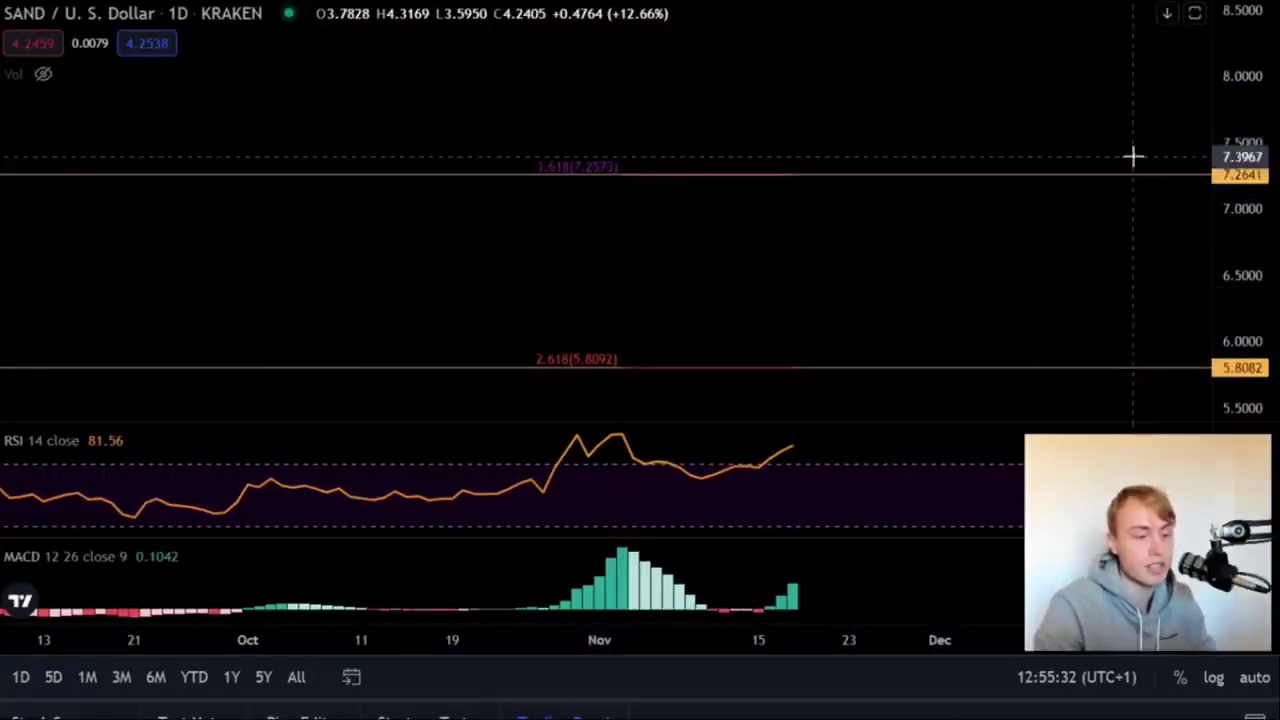
pyautogui.moveTo(1140, 150)
pyautogui.mouseDown()
pyautogui.moveTo(766, 160)
pyautogui.moveTo(932, 130)
pyautogui.mouseUp()
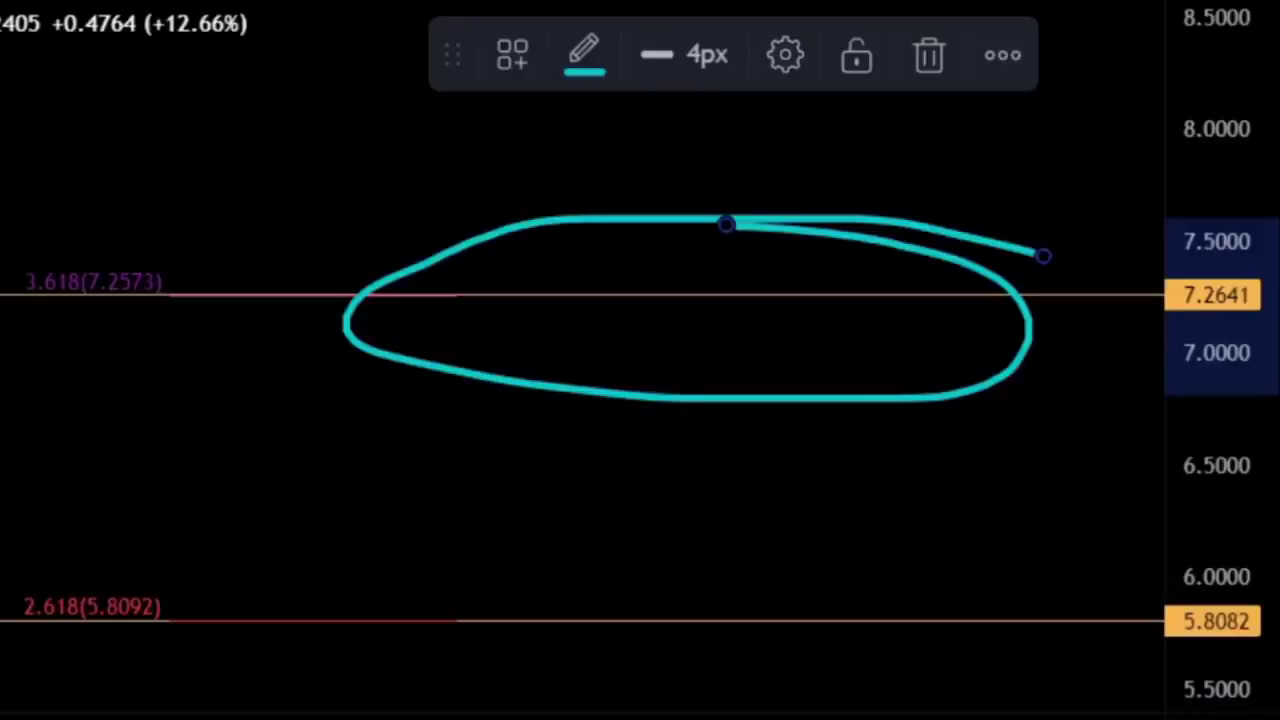
pyautogui.press('Delete')
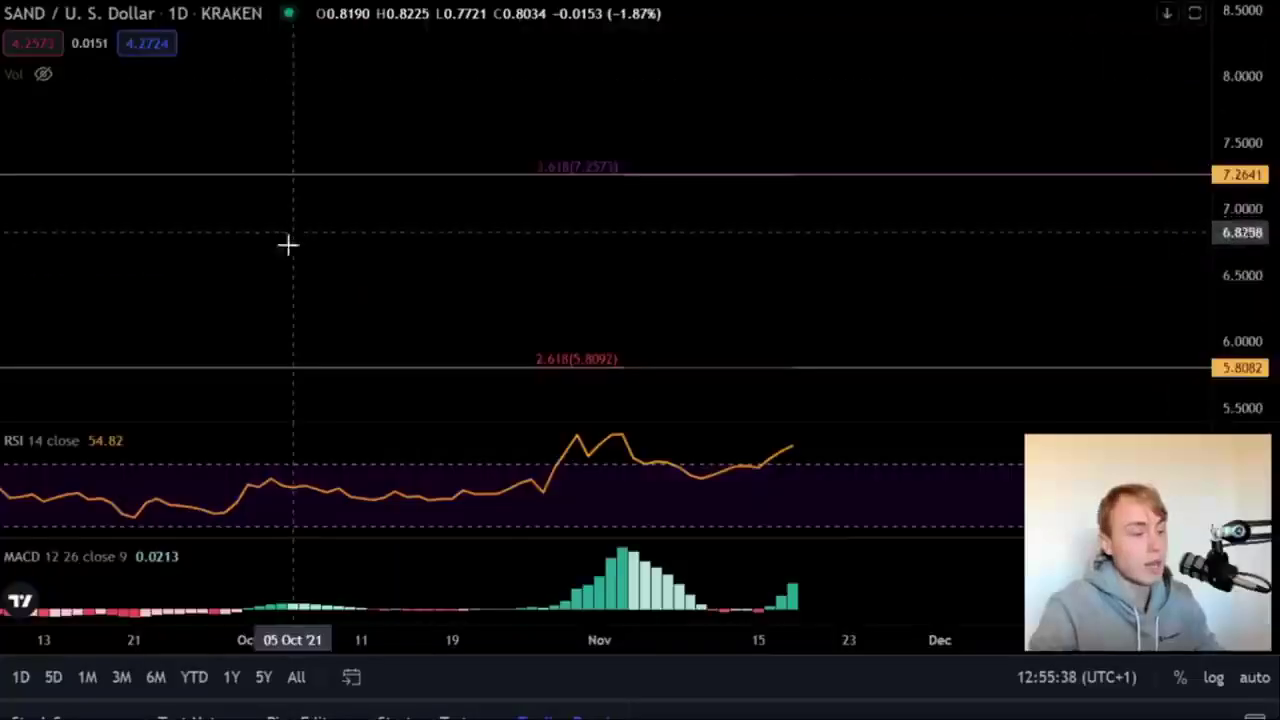
# - Brush a move from below 7.2641 towards 8.6618, circle the 4.618 Fibonacci label and the 8.6618 line, and clear each mark
pyautogui.moveTo(286, 246); pyautogui.dragTo(320, 391)
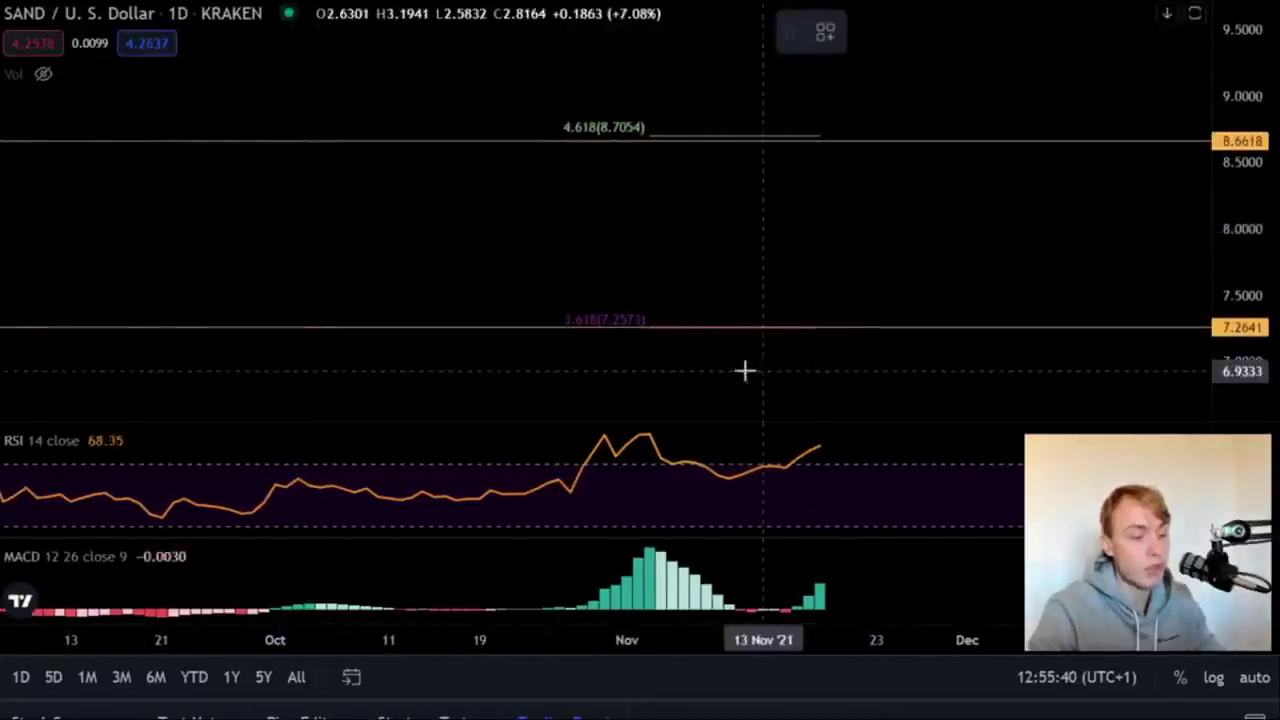
pyautogui.moveTo(745, 368)
pyautogui.mouseDown()
pyautogui.moveTo(820, 191)
pyautogui.moveTo(957, 226)
pyautogui.moveTo(955, 242)
pyautogui.mouseUp()
pyautogui.press('Delete')
pyautogui.moveTo(669, 99)
pyautogui.mouseDown()
pyautogui.moveTo(503, 142)
pyautogui.moveTo(502, 60)
pyautogui.mouseUp()
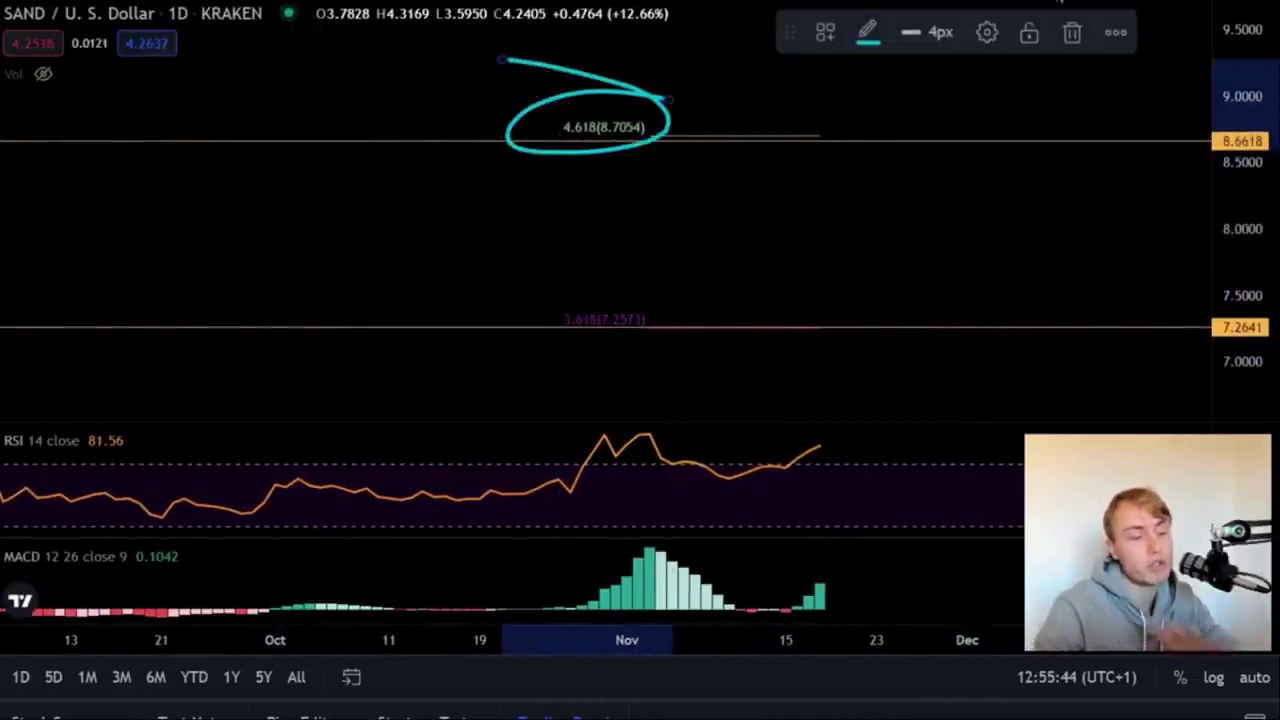
pyautogui.hotkey('ctrl', 'z')
pyautogui.moveTo(1058, 108); pyautogui.dragTo(1025, 50)
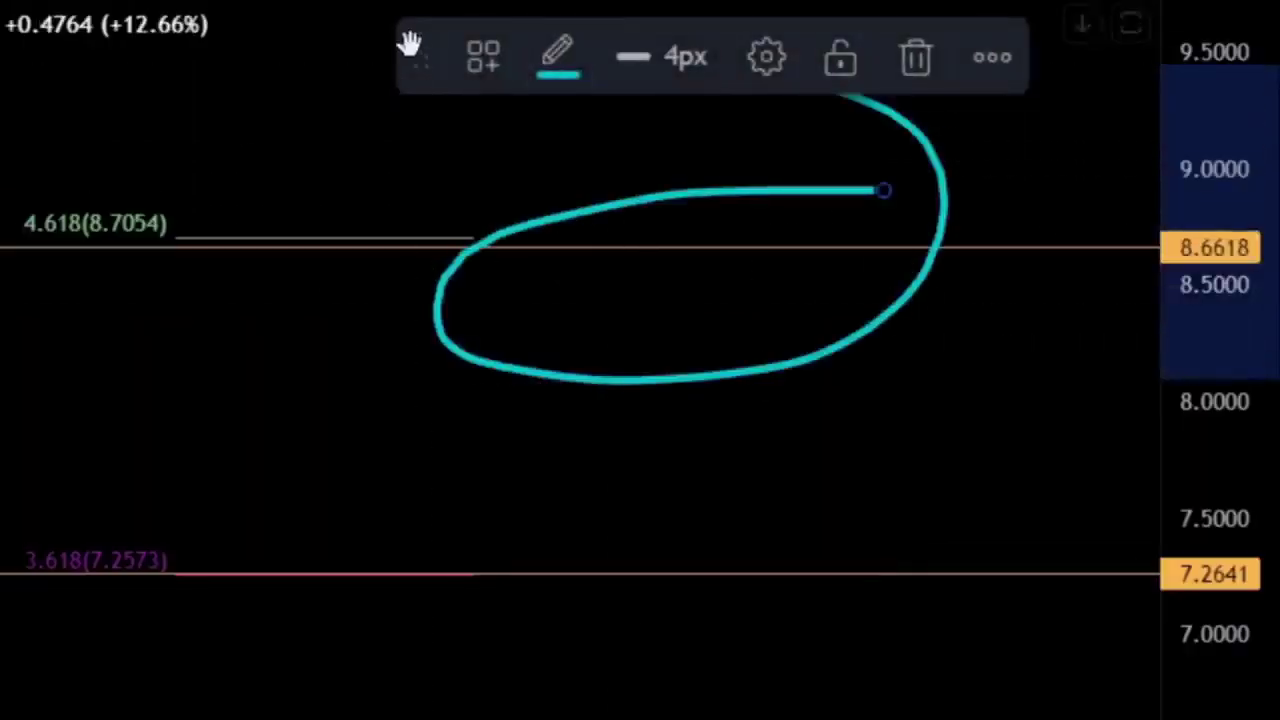
pyautogui.hotkey('ctrl', 'z')
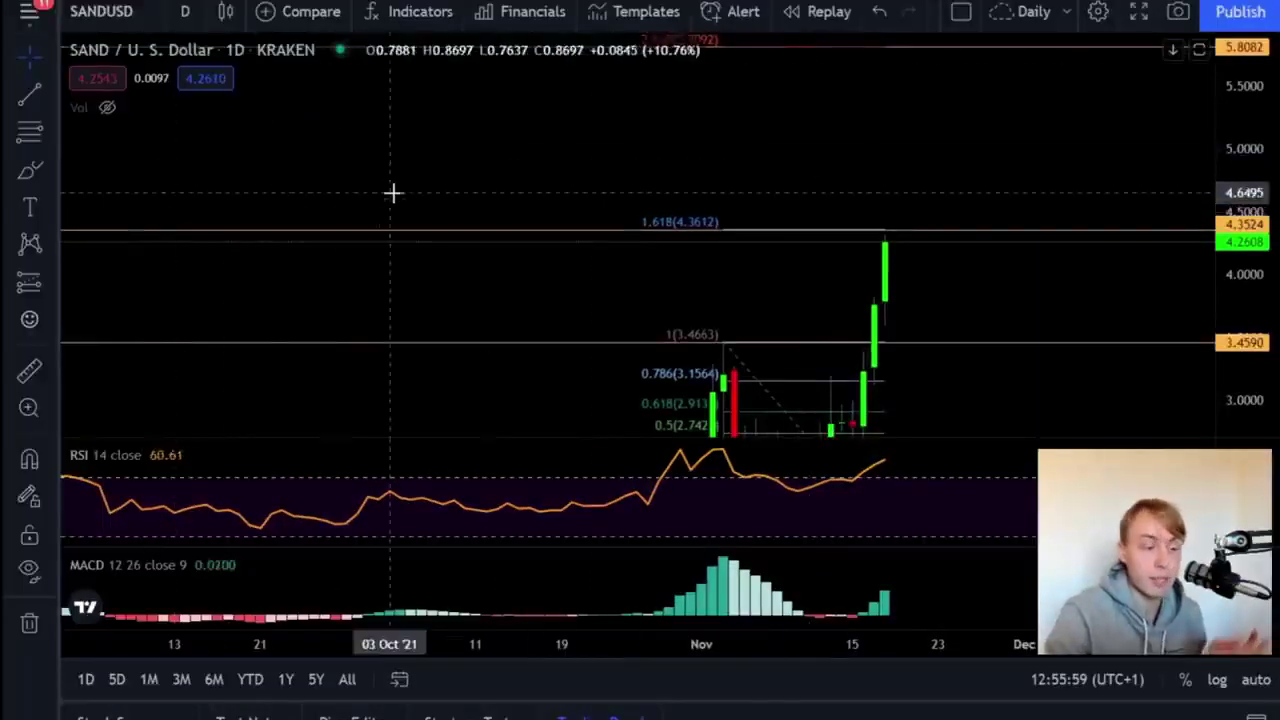
# - Circle the 1.618 Fibonacci label at 4.3612 with the brush and undo the mark
pyautogui.click(27, 169)
pyautogui.moveTo(724, 193); pyautogui.dragTo(694, 185)
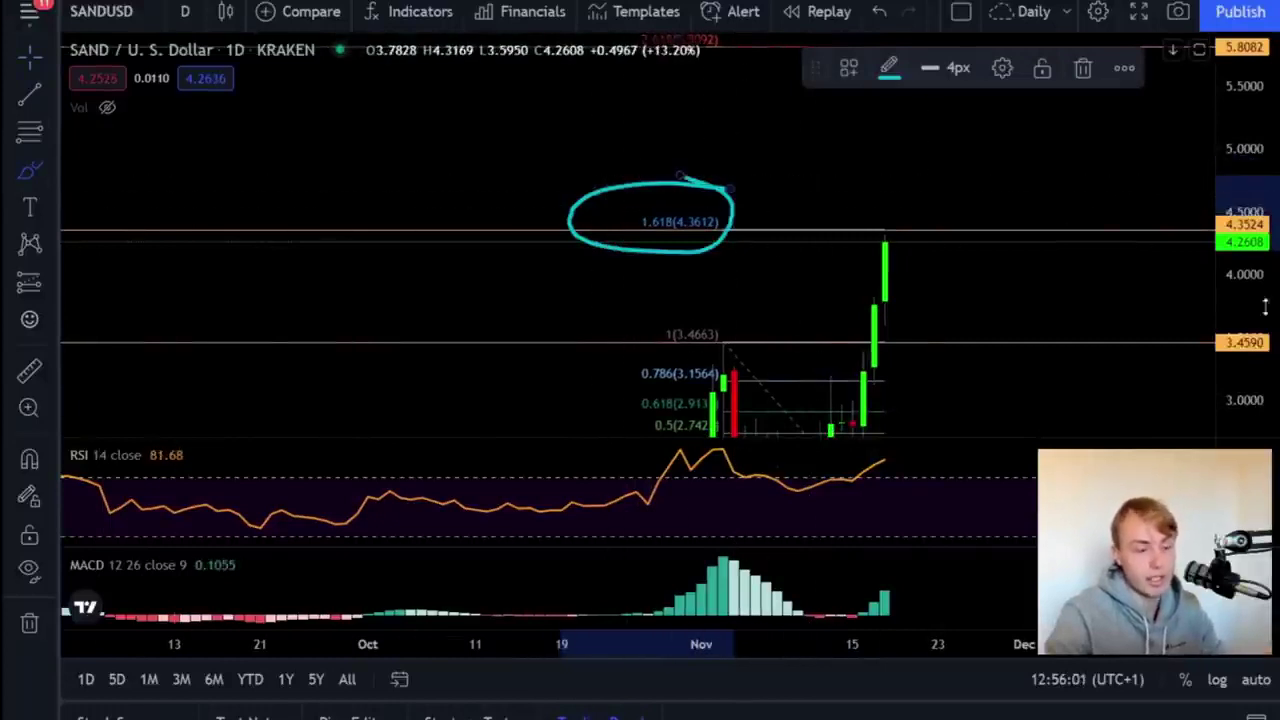
pyautogui.hotkey('ctrl', 'z')
# - Draw brush marks around the 4.3524 resistance line beyond the latest candle and undo them
pyautogui.moveTo(1243, 306); pyautogui.dragTo(1243, 86)
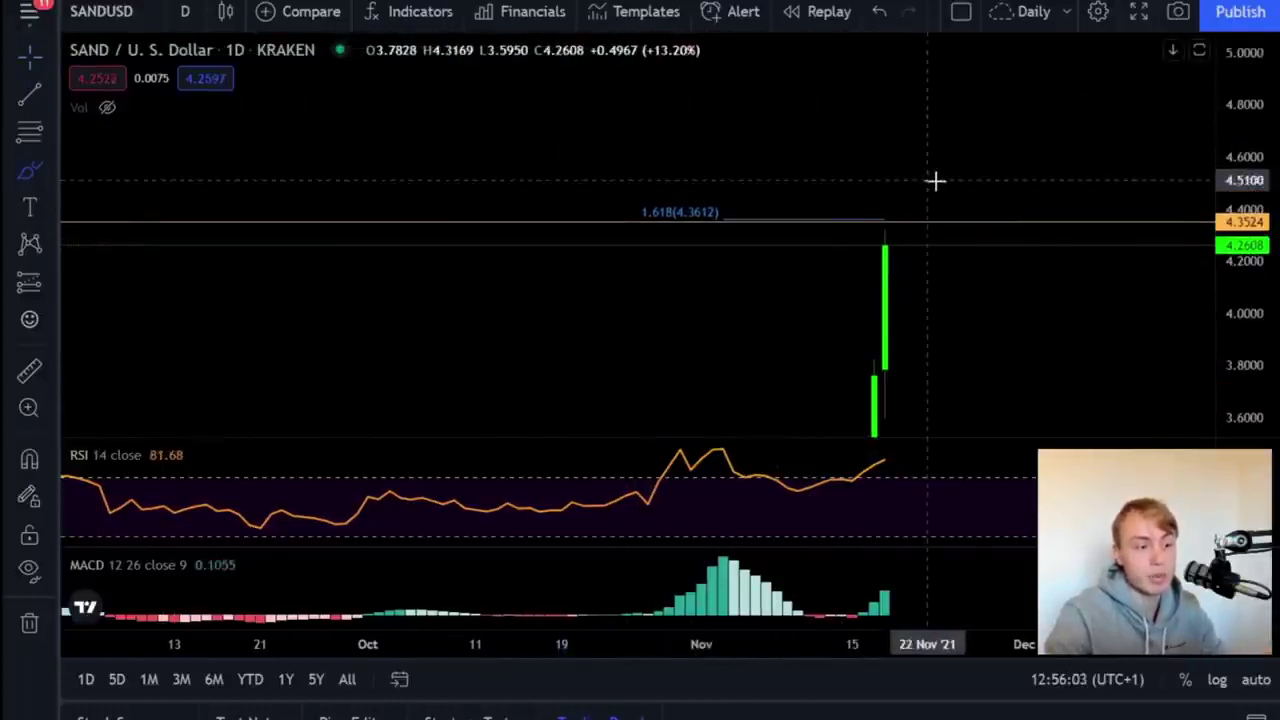
pyautogui.moveTo(934, 184)
pyautogui.mouseDown()
pyautogui.moveTo(834, 251)
pyautogui.moveTo(895, 207)
pyautogui.moveTo(1034, 186)
pyautogui.mouseUp()
pyautogui.hotkey('ctrl', 'z')
pyautogui.hotkey('ctrl', 'z')
pyautogui.moveTo(1066, 168)
pyautogui.mouseDown()
pyautogui.moveTo(850, 286)
pyautogui.moveTo(884, 278)
pyautogui.mouseUp()
pyautogui.hotkey('ctrl', 'z')
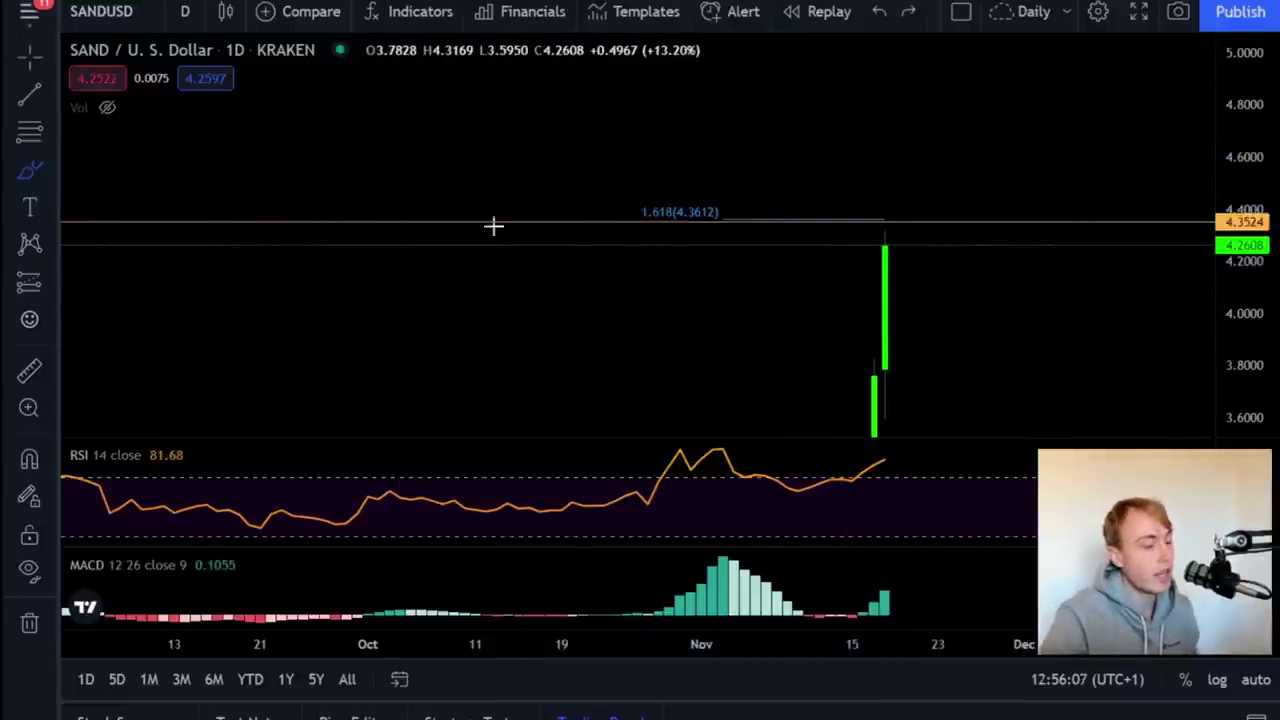
# - Delete the Fibonacci retracement drawn between 3 and 18 November
pyautogui.moveTo(569, 312); pyautogui.dragTo(532, 170)
pyautogui.click(728, 390)
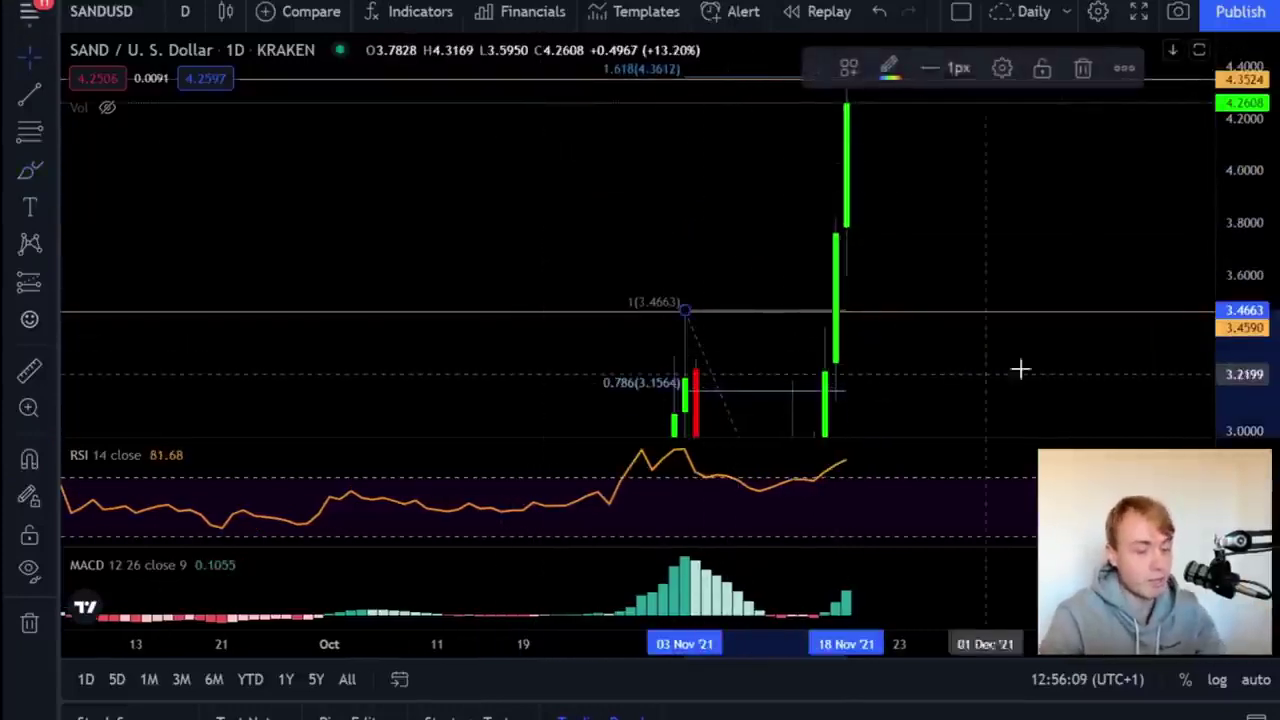
pyautogui.press('Delete')
pyautogui.moveTo(1209, 238); pyautogui.dragTo(1143, 464)
pyautogui.moveTo(1230, 340); pyautogui.dragTo(1278, 451)
pyautogui.moveTo(1067, 221); pyautogui.dragTo(1117, 42)
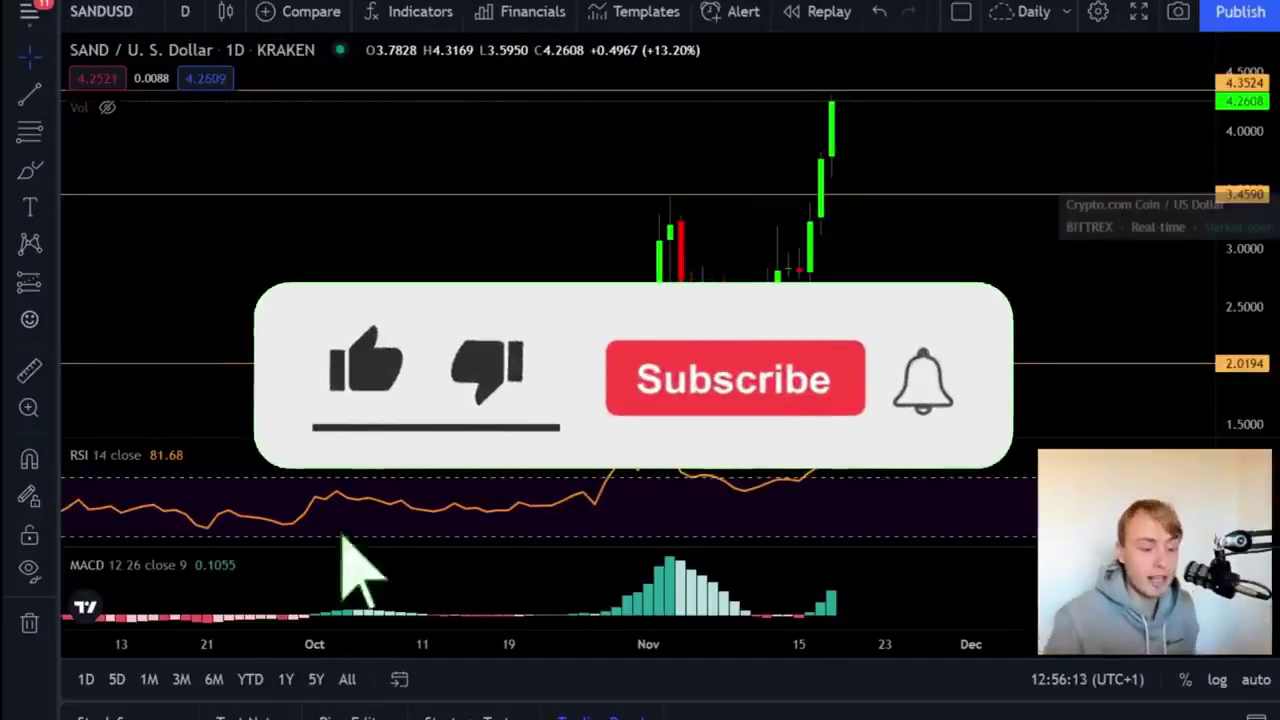